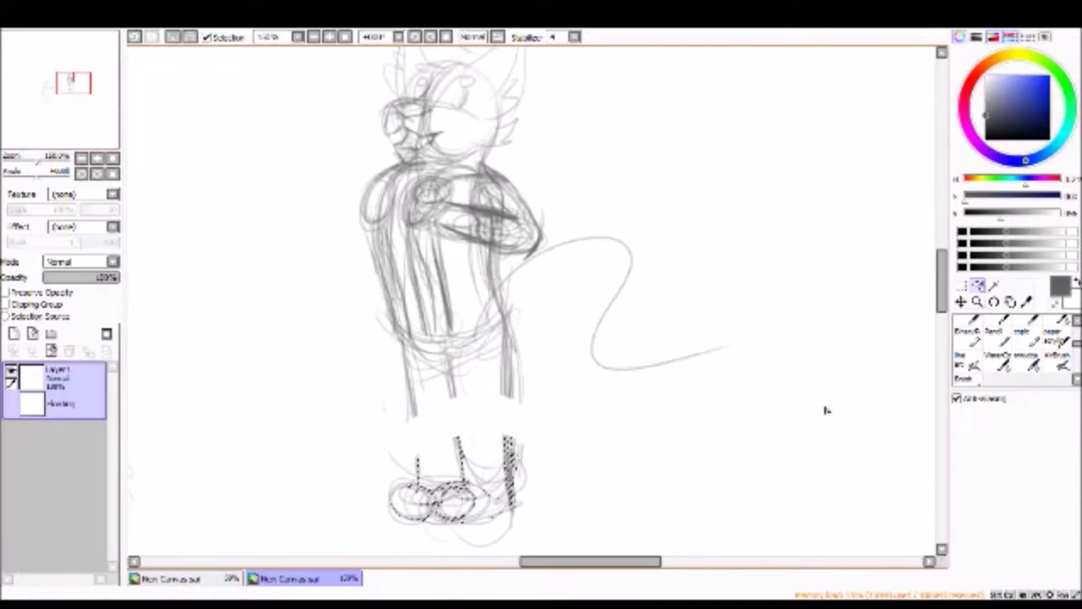
Step: Move the selected feet up to meet the legs, then add a new layer above the sketch
scroll(533, 304, "right", 2)
mouse_move(279, 186)
left_mouse_down()
mouse_move(271, 245)
mouse_move(330, 245)
mouse_move(313, 317)
left_mouse_up()
left_click_drag(440, 330, 435, 482)
scroll(541, 305, "down", 3)
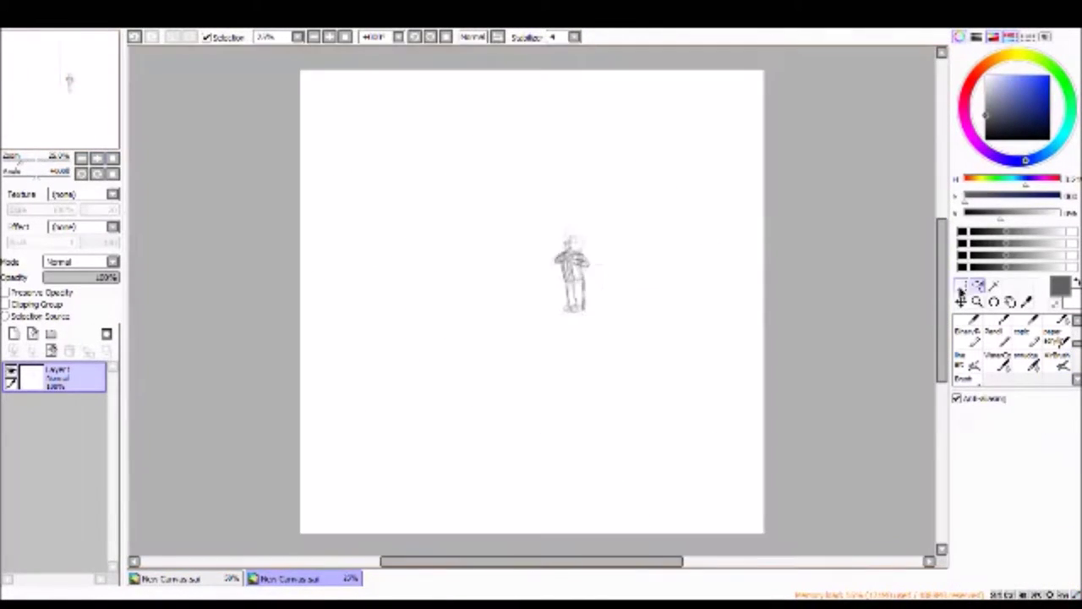
left_click(13, 333)
scroll(541, 304, "up", 3)
left_click_drag(710, 136, 708, 140)
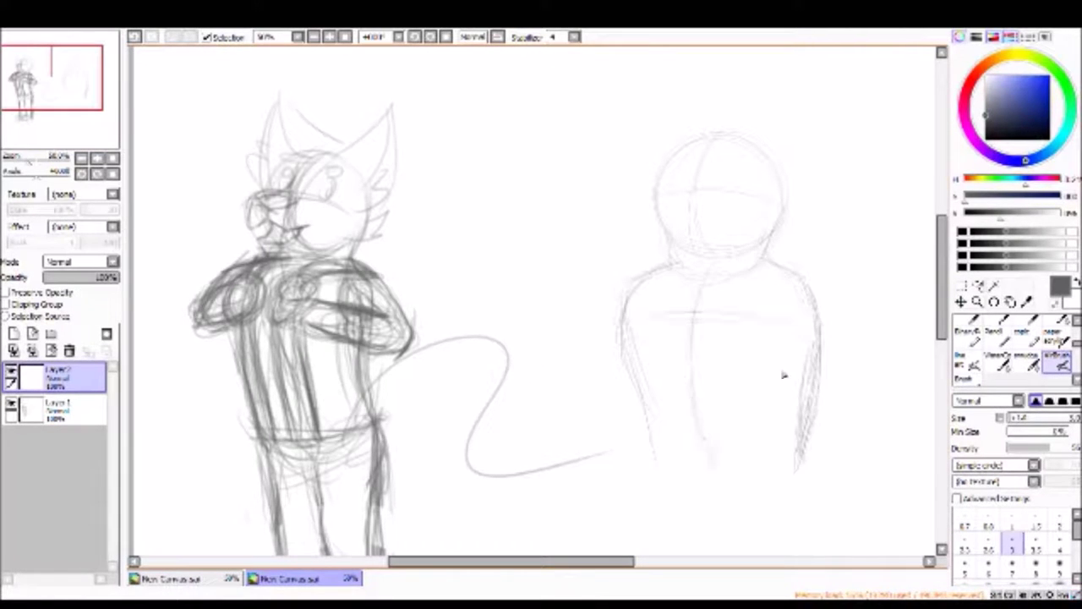
scroll(632, 353, "right", 2)
key("ctrl+z")
key("ctrl+t")
left_click_drag(657, 184, 625, 174)
key("Return")
Step: Redraw the fox's head in blue over the grey sketch, with ears, eyes, muzzle and cheek fur, plus the bent right sleeve
scroll(541, 304, "down", 3)
scroll(541, 304, "up", 4)
left_click_drag(374, 73, 459, 116)
left_click_drag(541, 89, 507, 287)
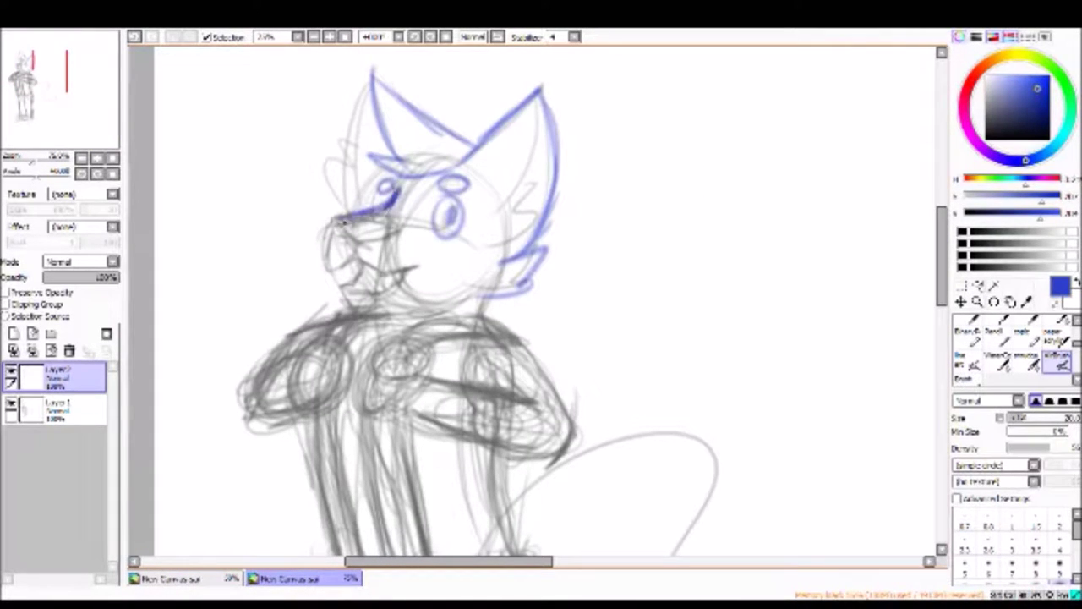
left_click_drag(369, 291, 503, 290)
left_click_drag(372, 81, 346, 175)
left_click_drag(507, 233, 580, 459)
Step: Draw the right trouser leg in blue, with its outer and inner edges and a rounded shoe
scroll(541, 304, "down", 5)
mouse_move(594, 343)
left_mouse_down()
mouse_move(560, 143)
mouse_move(620, 452)
left_mouse_up()
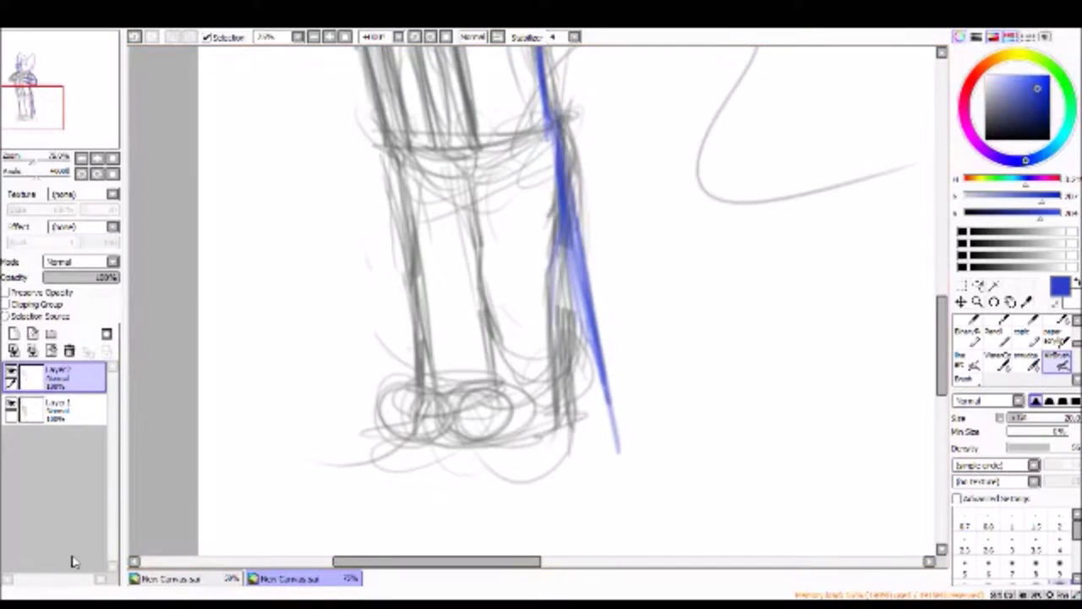
left_click_drag(562, 228, 617, 436)
mouse_move(622, 438)
left_mouse_down()
mouse_move(507, 469)
mouse_move(456, 460)
left_mouse_up()
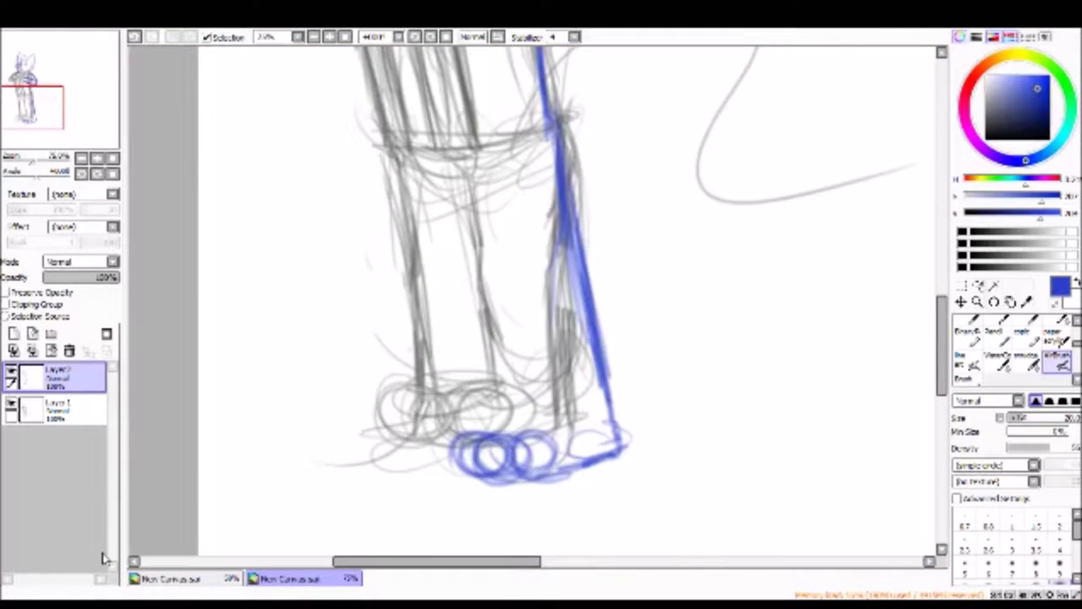
mouse_move(525, 51)
left_mouse_down()
mouse_move(488, 452)
mouse_move(591, 460)
left_mouse_up()
left_click_drag(541, 270, 617, 490)
scroll(541, 305, "up", 5)
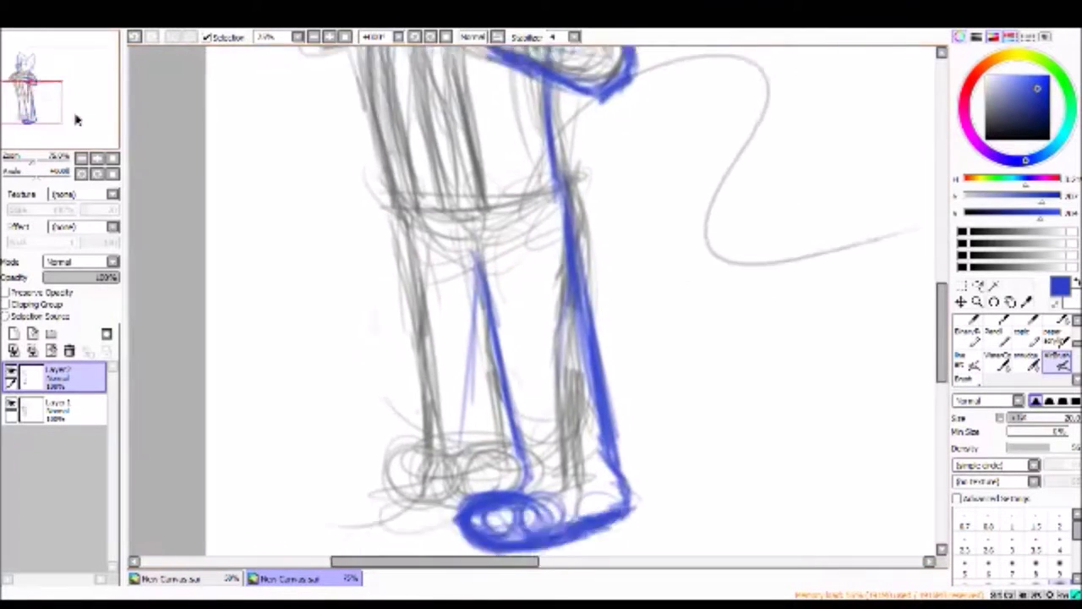
scroll(135, 138, "down", 5)
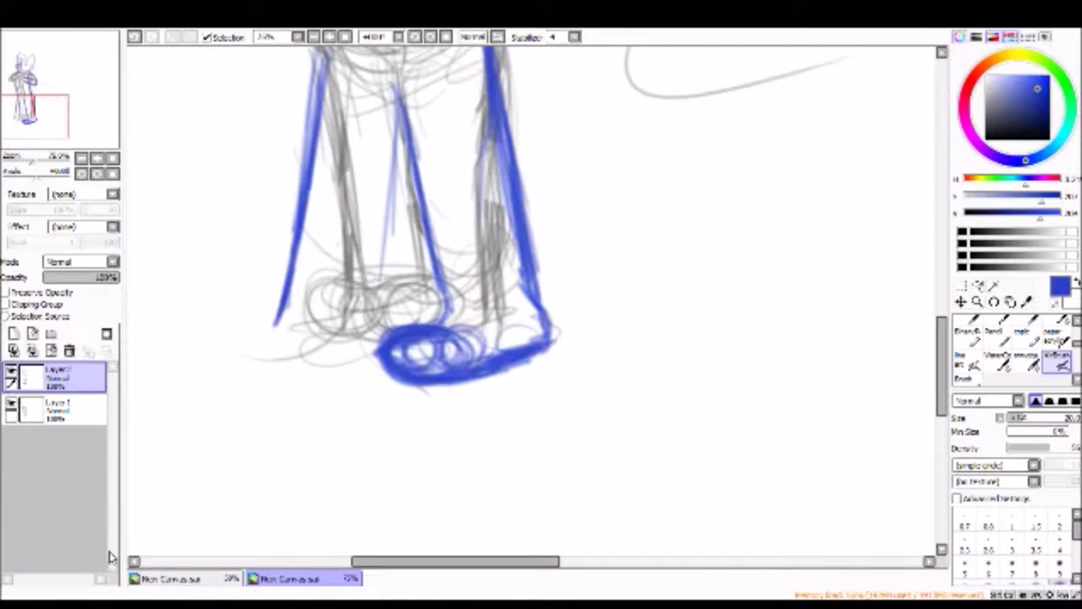
Step: Undo the left leg's slanted outer line, then redraw the left trouser leg and shoe in blue
scroll(294, 196, "up", 2)
key("ctrl+z")
mouse_move(397, 262)
left_mouse_down()
mouse_move(384, 401)
mouse_move(287, 435)
left_mouse_up()
mouse_move(389, 169)
left_mouse_down()
mouse_move(387, 343)
mouse_move(254, 423)
left_mouse_up()
mouse_move(313, 127)
left_mouse_down()
mouse_move(326, 389)
mouse_move(253, 427)
left_mouse_up()
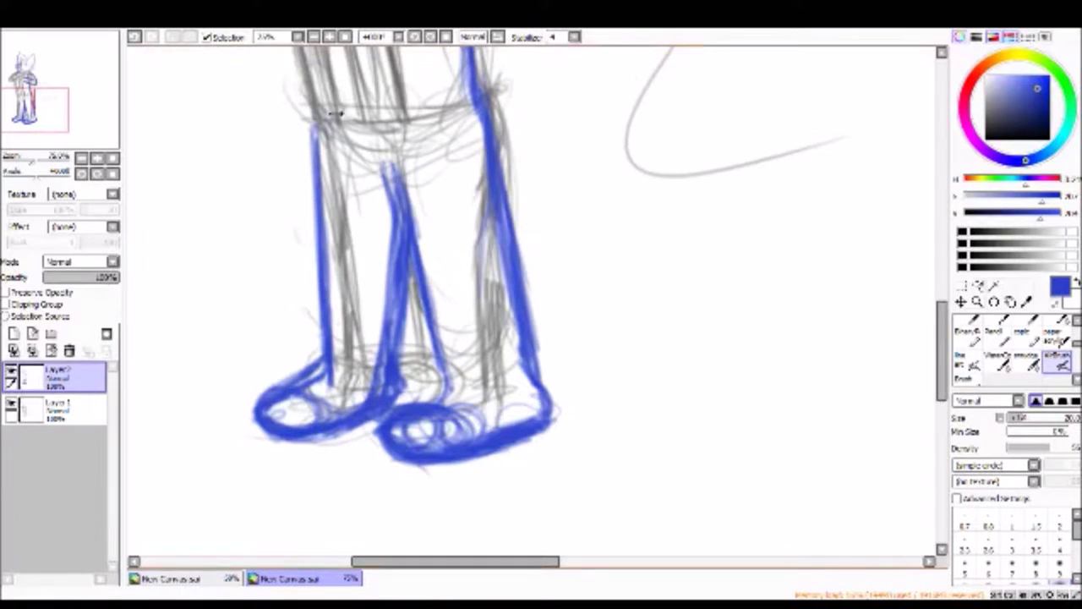
Step: Transform the blue legs so they stand straighter beneath the torso
scroll(524, 58, "up", 1)
key("ctrl+t")
left_click_drag(541, 254, 550, 283)
key("Return")
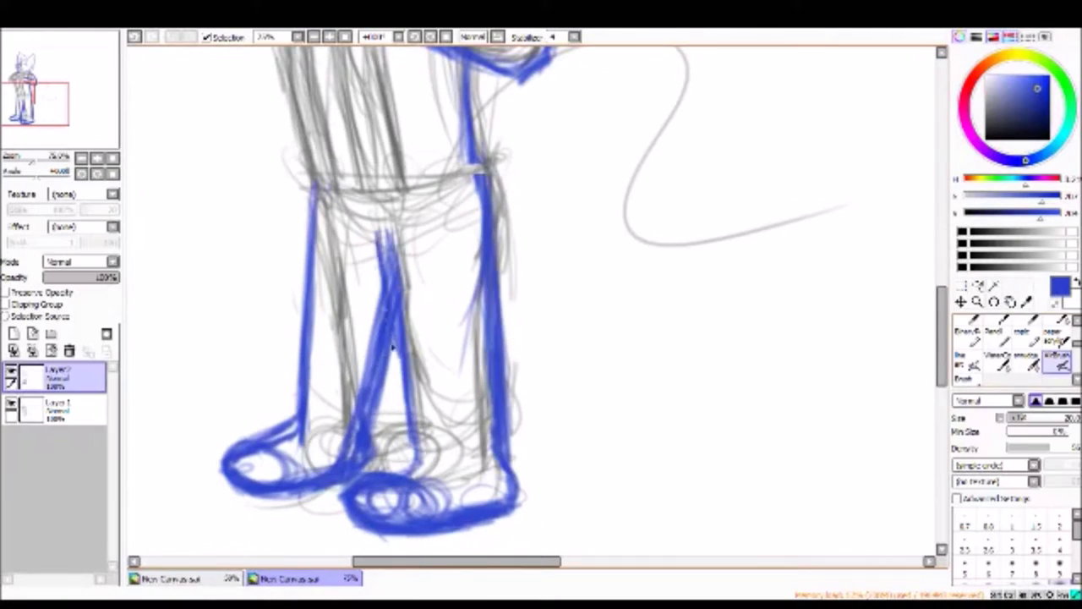
Step: Draw the clenched hands on the chest, the long vertical torso lines and the waistband in blue
scroll(348, 119, "up", 3)
mouse_move(347, 119)
left_mouse_down()
mouse_move(321, 173)
mouse_move(391, 170)
left_mouse_up()
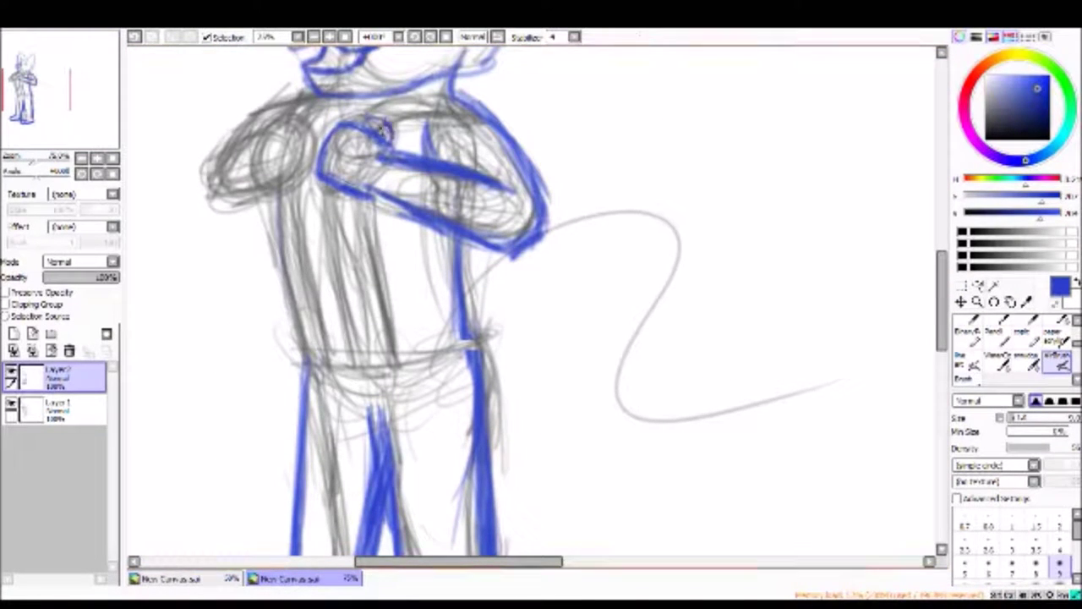
mouse_move(359, 197)
left_mouse_down()
mouse_move(375, 320)
mouse_move(385, 355)
left_mouse_up()
mouse_move(330, 203)
left_mouse_down()
mouse_move(343, 372)
mouse_move(487, 334)
left_mouse_up()
mouse_move(296, 178)
left_mouse_down()
mouse_move(313, 363)
mouse_move(303, 362)
left_mouse_up()
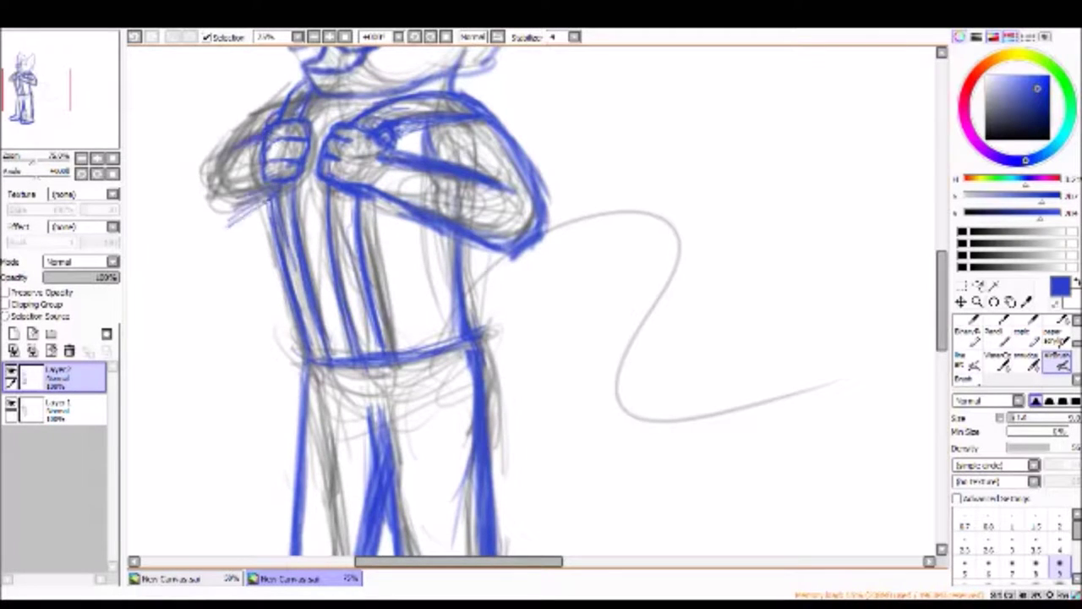
Step: Outline the bent left arm in blue from the shoulder around the elbow to the hand
left_click_drag(269, 146, 187, 196)
left_click_drag(194, 222, 284, 174)
left_click_drag(191, 227, 291, 95)
Step: Refine the left ear's upper edge and the brow mark above the right eye
scroll(256, 215, "up", 3)
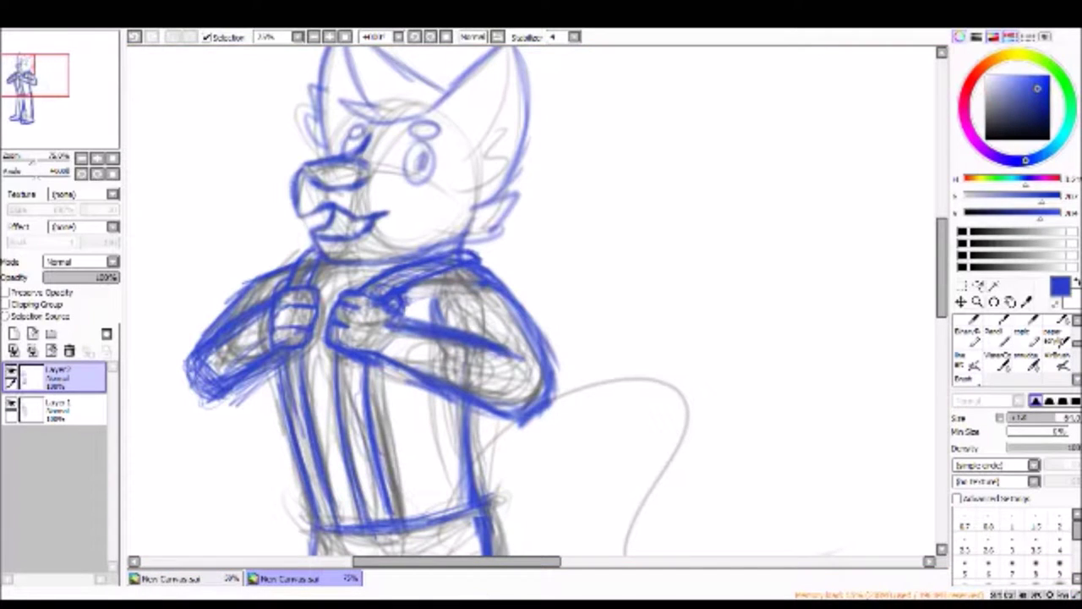
scroll(405, 254, "up", 2)
left_click_drag(361, 82, 461, 156)
left_click_drag(431, 194, 454, 197)
Step: Draw a thick curved tail in blue from the waist behind the legs to a pointed tip on the right
scroll(532, 304, "down", 5)
left_click_drag(580, 241, 749, 338)
key("ctrl+z")
mouse_move(441, 258)
left_mouse_down()
mouse_move(515, 522)
mouse_move(501, 338)
mouse_move(553, 405)
left_mouse_up()
left_click_drag(448, 397, 668, 507)
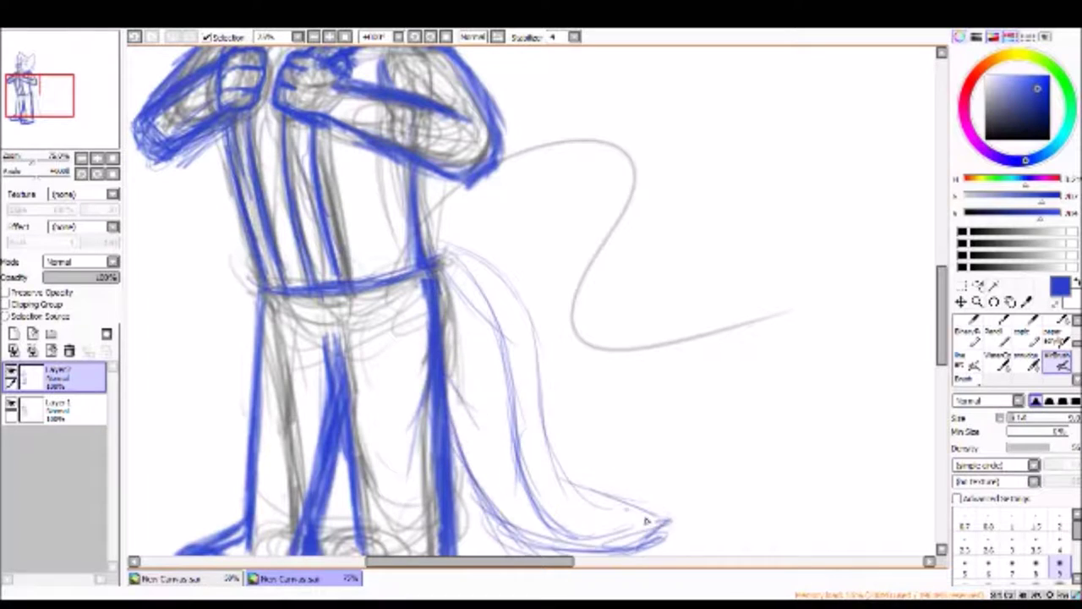
left_click_drag(433, 241, 701, 490)
mouse_move(524, 457)
left_mouse_down()
mouse_move(551, 533)
mouse_move(702, 494)
left_mouse_up()
scroll(592, 473, "up", 2)
left_click_drag(447, 311, 558, 508)
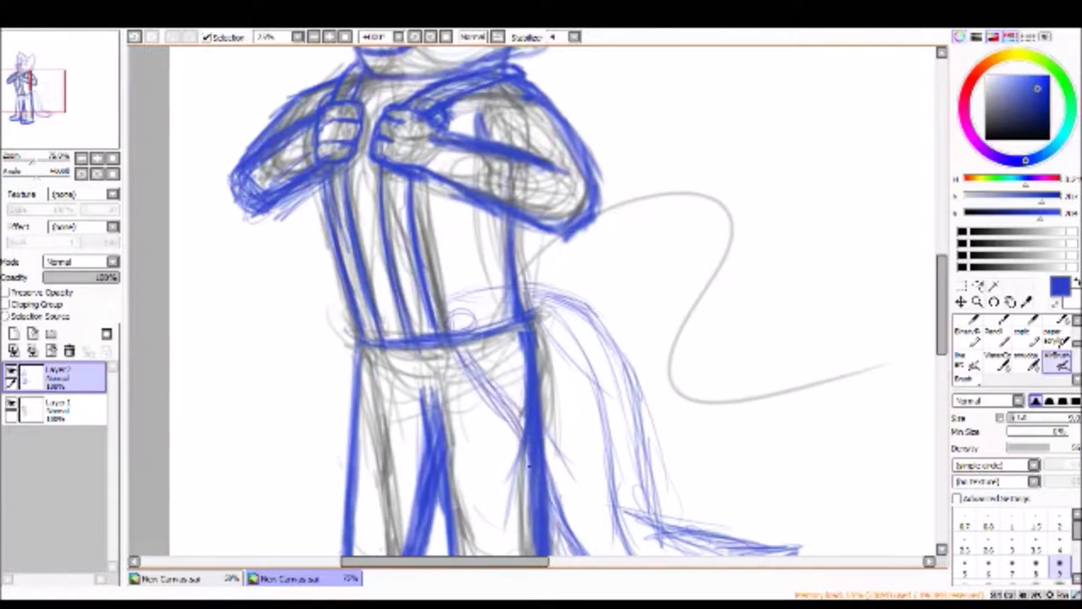
Step: Rework the edges of both trouser legs and add hem lines above the shoes
scroll(541, 473, "down", 4)
left_click_drag(440, 151, 509, 426)
left_click_drag(344, 332, 448, 453)
mouse_move(457, 283)
left_mouse_down()
mouse_move(460, 452)
mouse_move(391, 525)
left_mouse_up()
left_click_drag(255, 195, 245, 423)
left_click_drag(250, 426, 309, 431)
left_click_drag(339, 342, 323, 442)
Step: Redraw the right ear's outer edge down to the cheek fur
scroll(454, 471, "up", 5)
left_click_drag(518, 93, 495, 295)
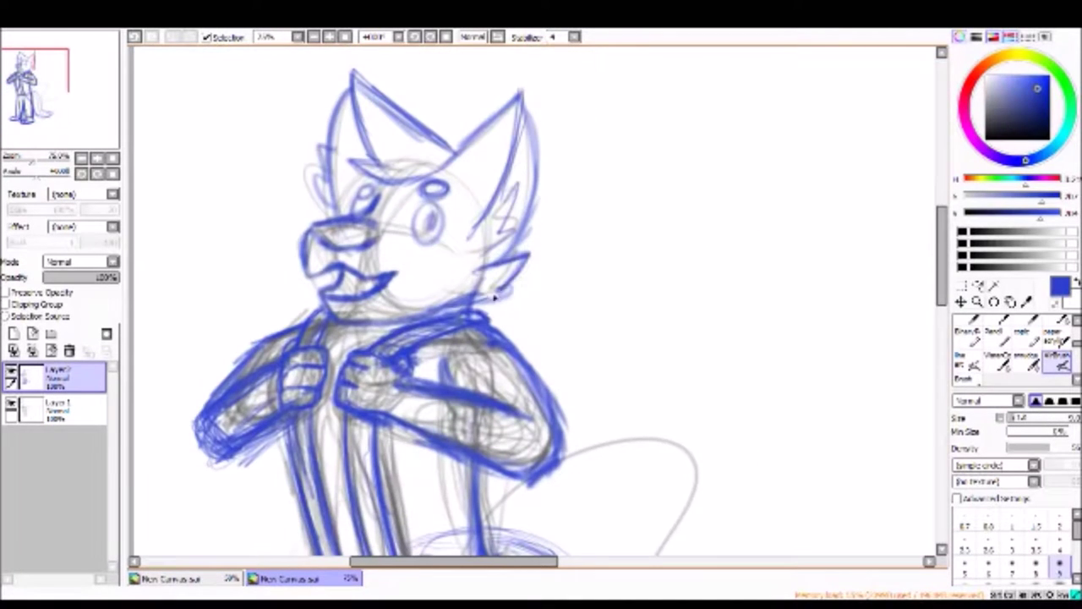
scroll(495, 294, "down", 5)
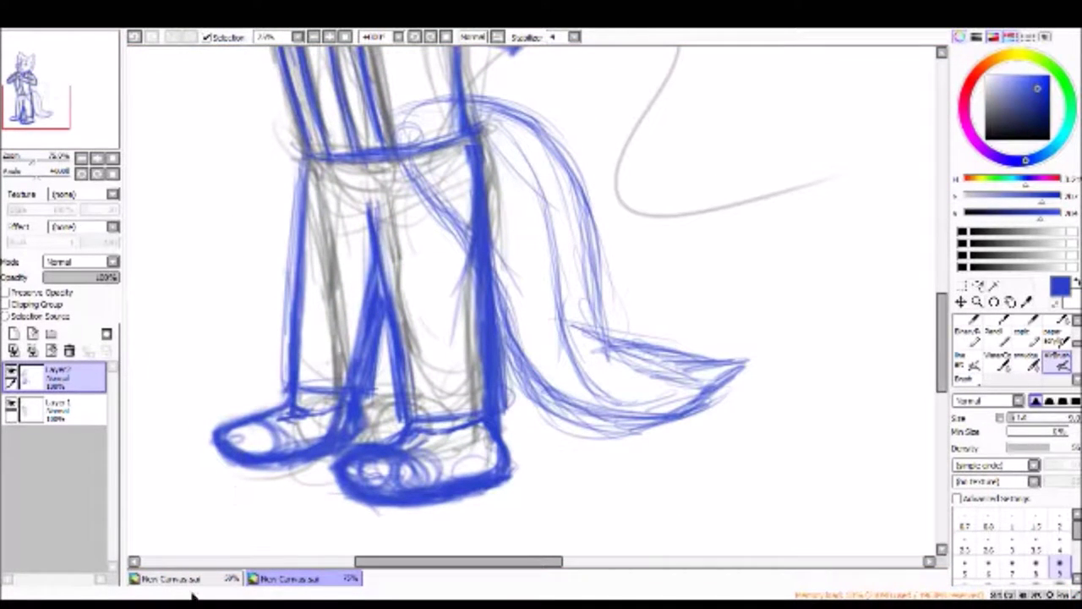
scroll(72, 114, "down", 3)
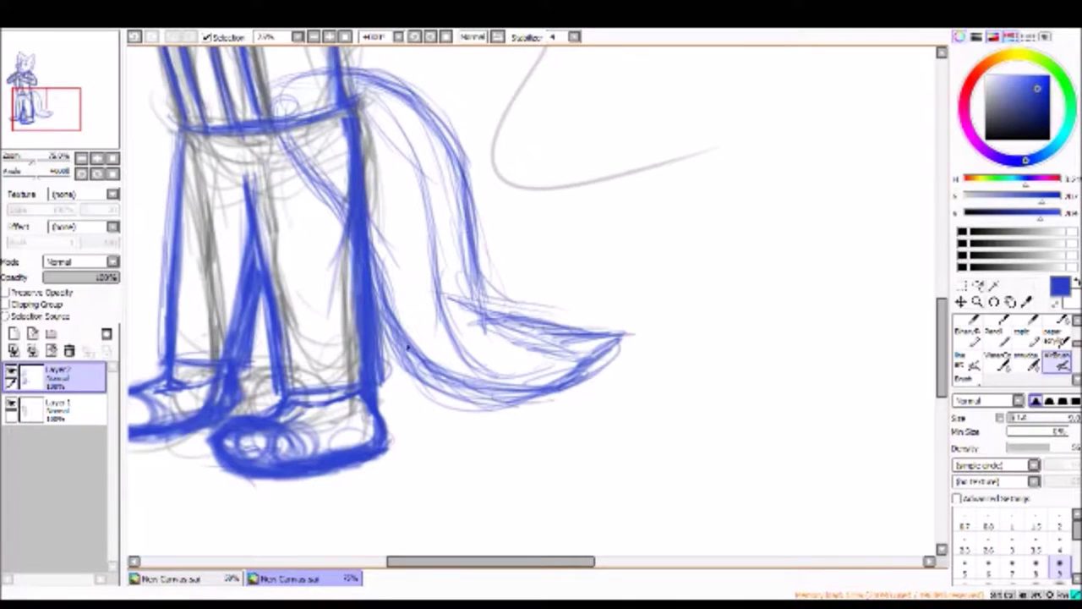
left_click(72, 114)
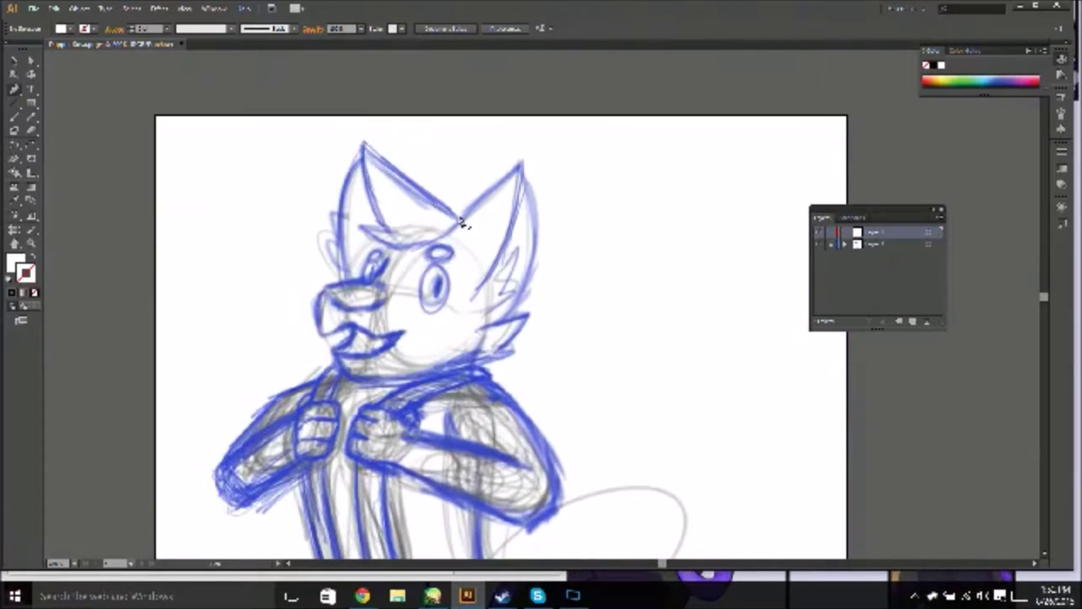
Step: Trace the character's outer silhouette with straight Pen tool segments over the sketch
mouse_move(365, 165)
left_mouse_down()
mouse_move(328, 238)
mouse_move(342, 277)
left_mouse_up()
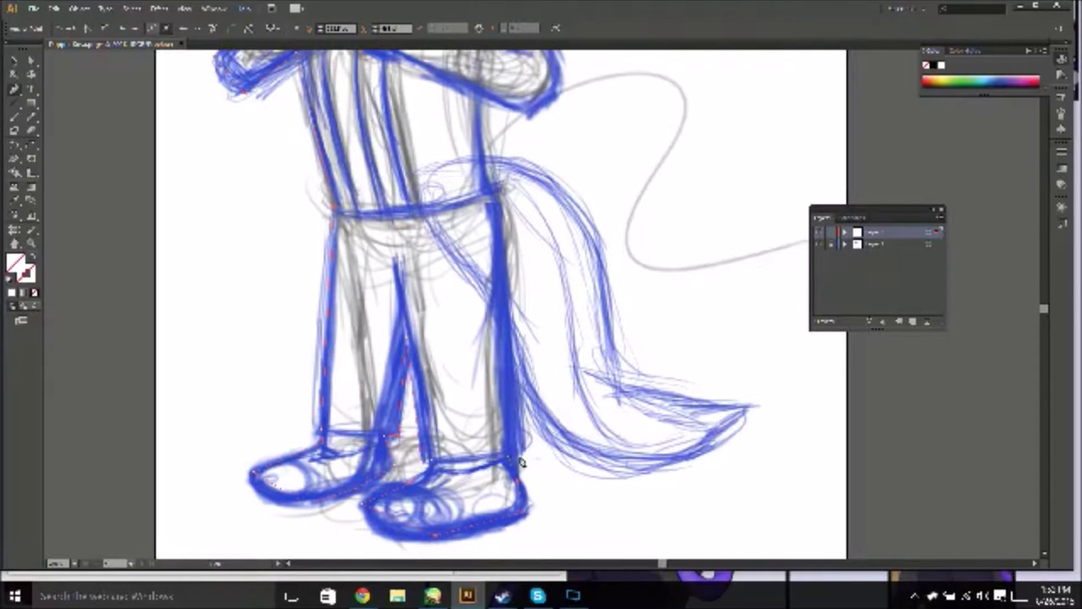
scroll(495, 230, "up", 8)
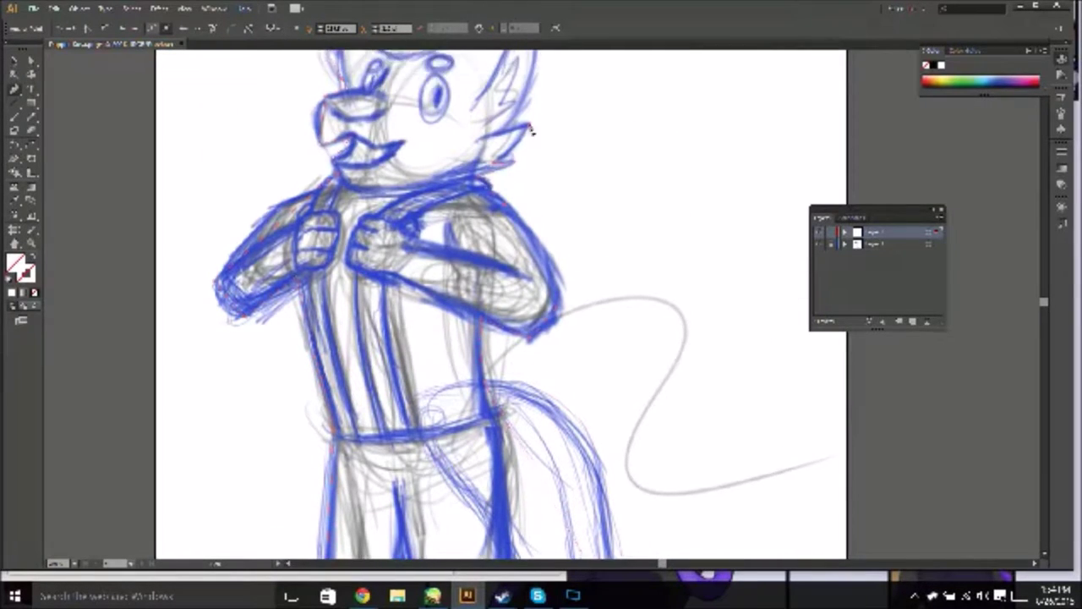
Step: Try a thick black stroke on the silhouette path, then undo it
key("ctrl+minus")
key("ctrl+minus")
double_click(24, 271)
left_click(279, 44)
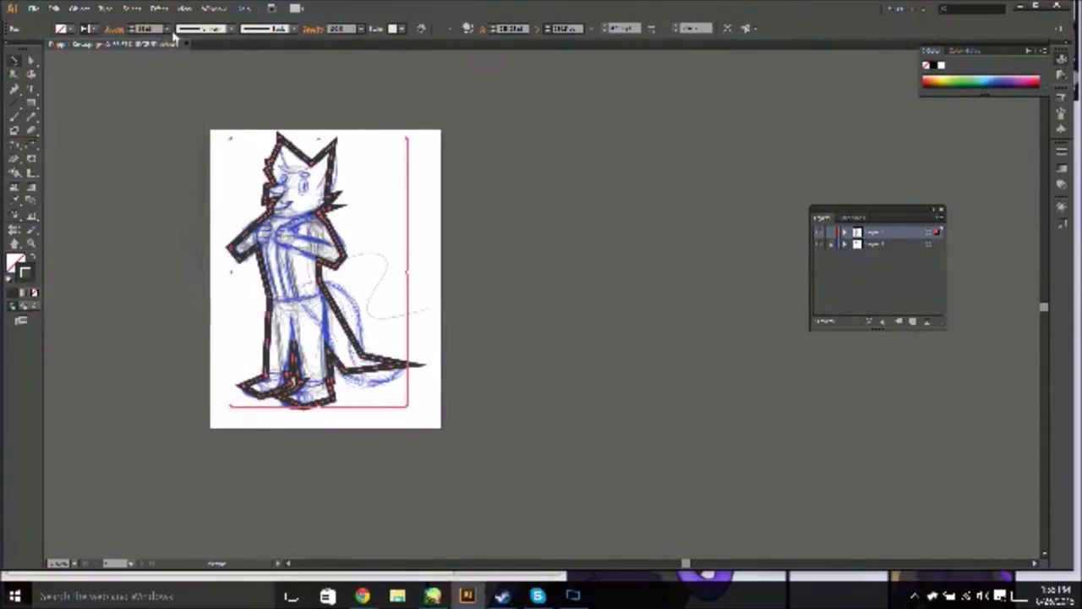
key("ctrl+plus")
key("ctrl+plus")
key("ctrl+plus")
key("ctrl+plus")
scroll(496, 304, "up", 5)
key("ctrl+z")
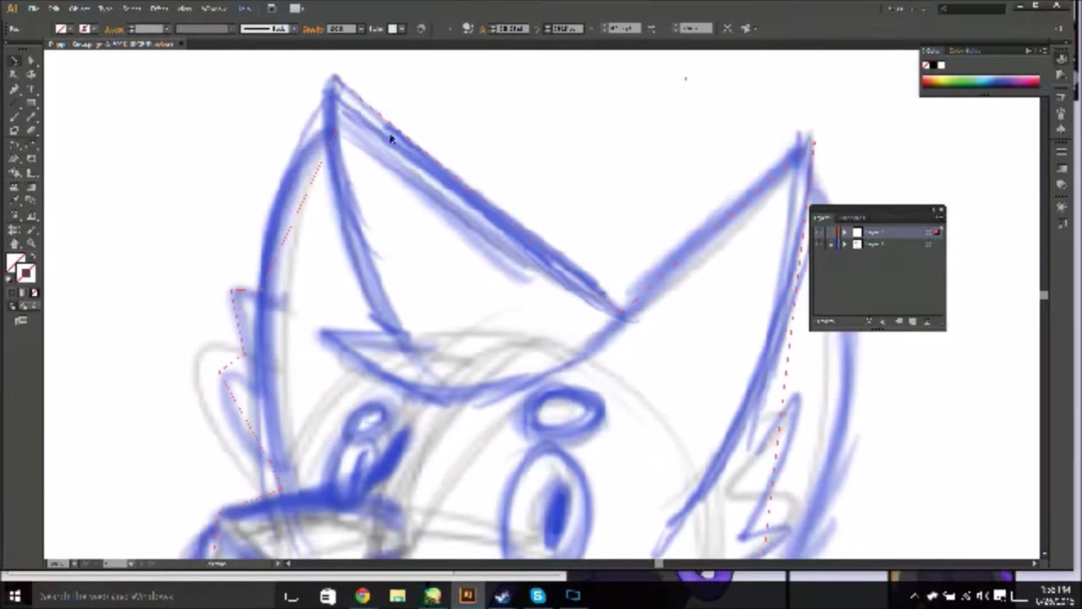
Step: Curve the silhouette path along the left ear's outer edge and fit it to the cheek tufts
key("a")
left_click(321, 129)
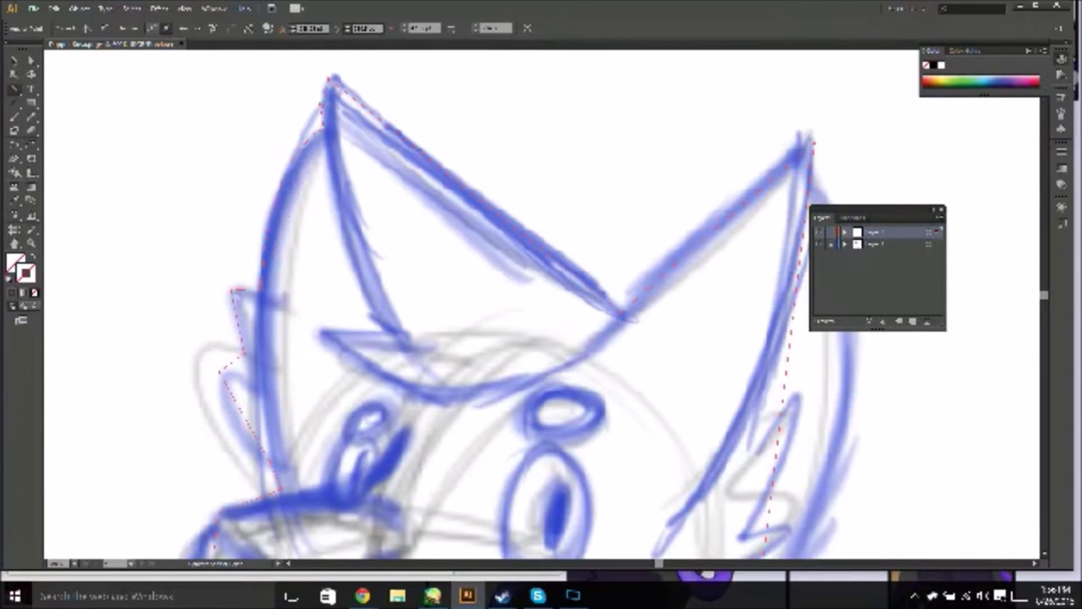
scroll(228, 311, "down", 2)
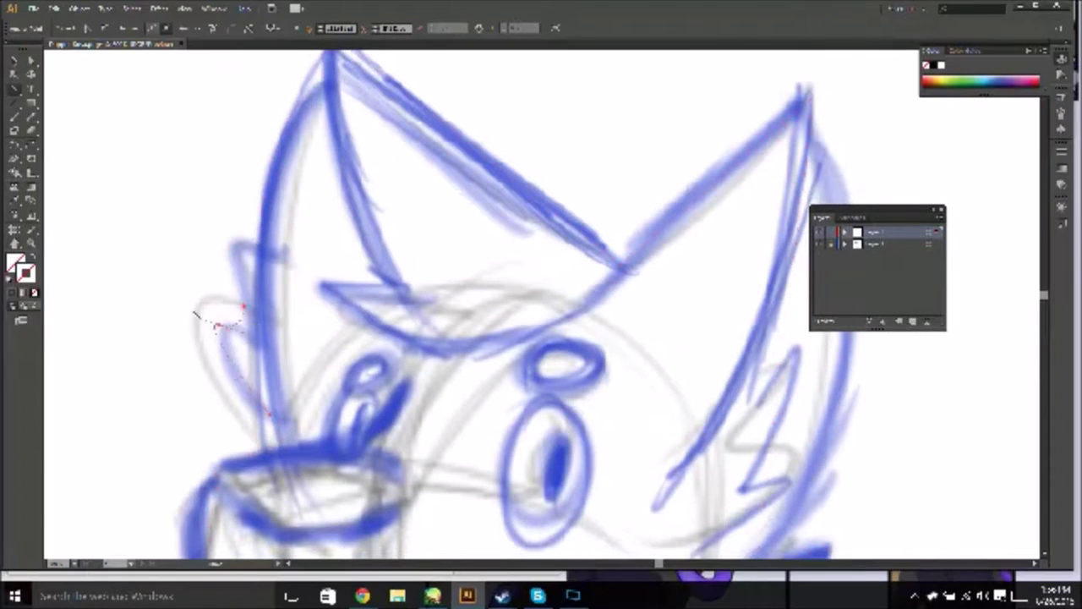
scroll(229, 338, "down", 3)
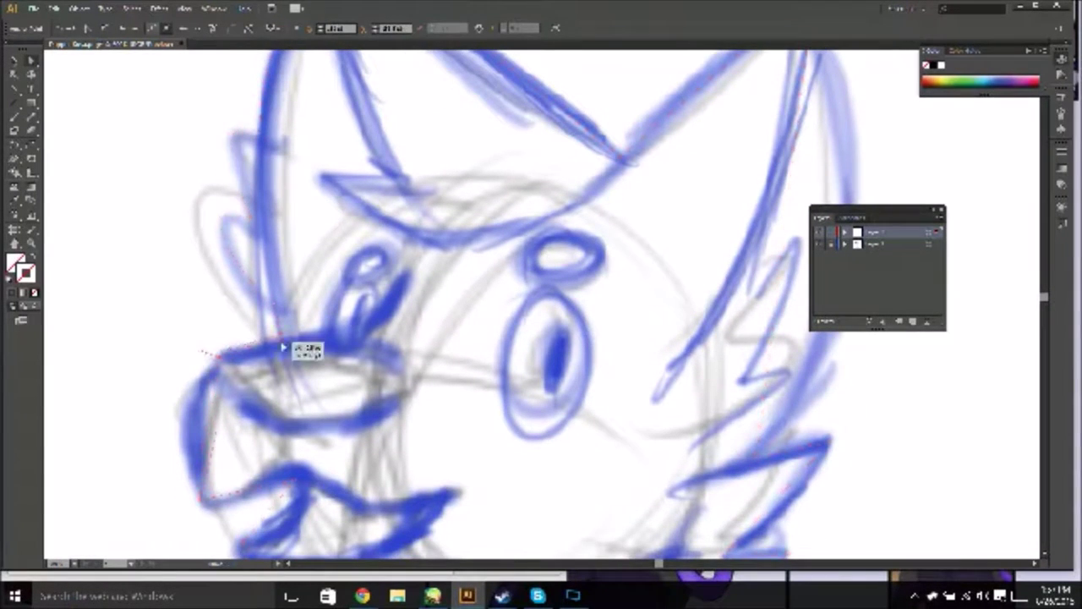
Step: Curve the silhouette path around the nose, muzzle and open mouth to follow the sketch
left_click(278, 331)
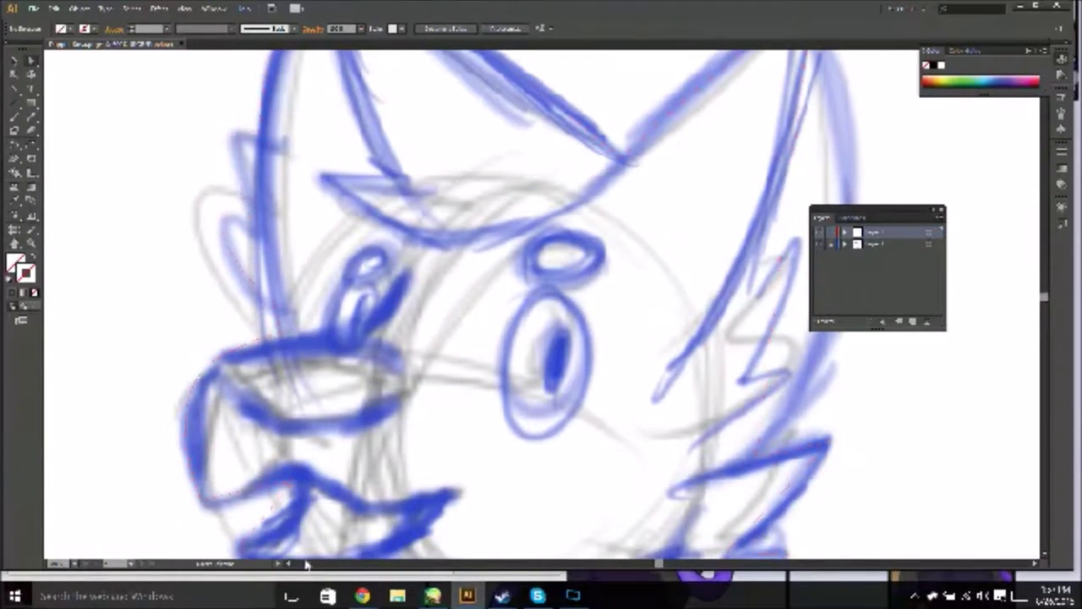
key("Caps_Lock")
scroll(216, 427, "down", 3)
key("p")
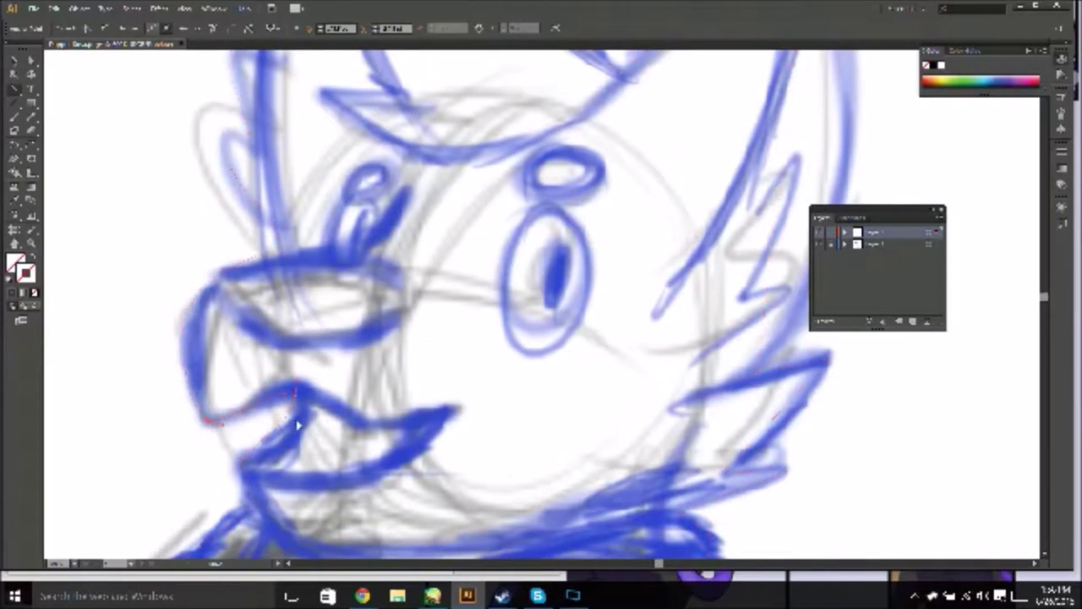
left_click(296, 414)
scroll(295, 407, "down", 1)
scroll(437, 463, "down", 10)
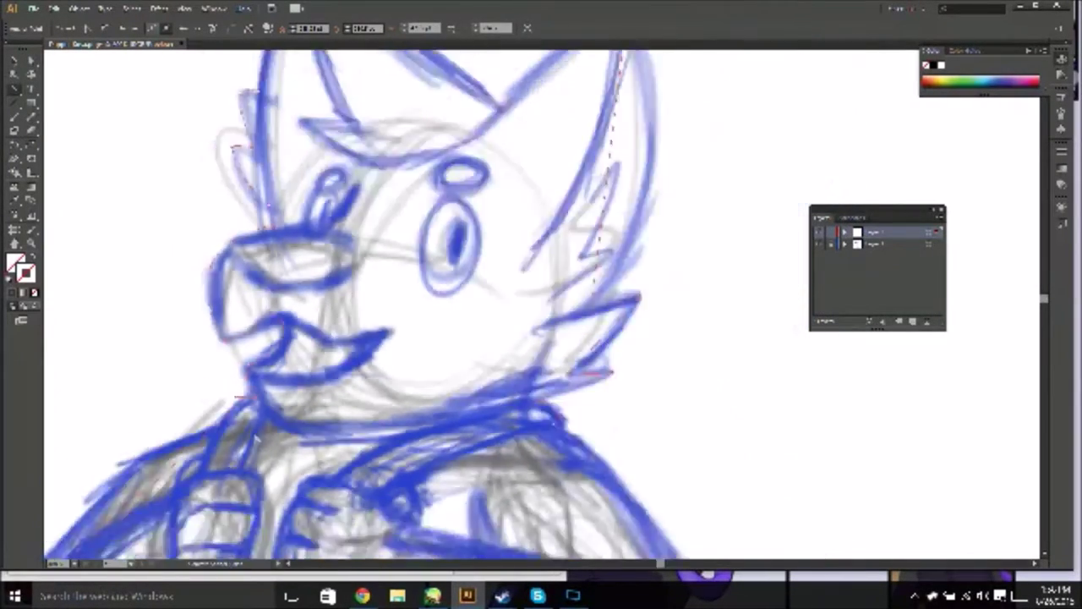
Step: Curve the silhouette path around the left sleeve from the shoulder to the rounded elbow
scroll(193, 290, "down", 3)
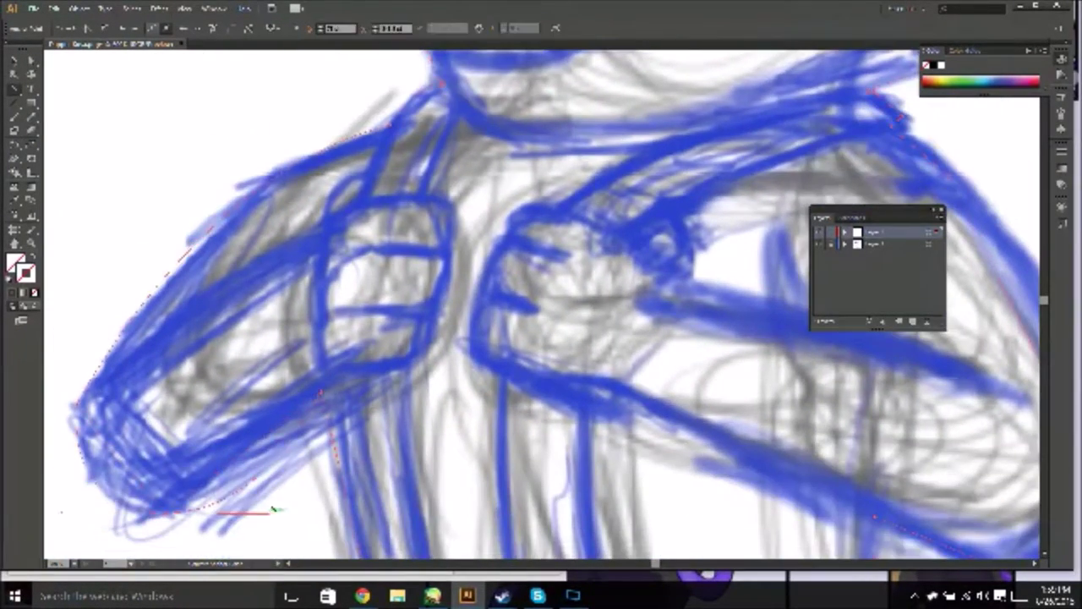
left_click_drag(76, 433, 76, 404)
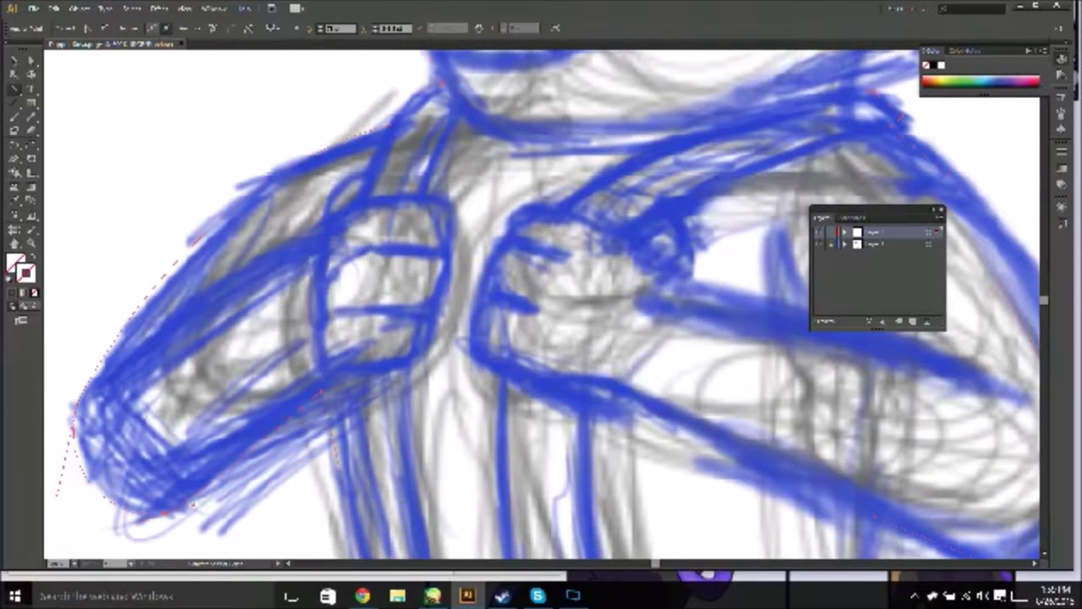
key("ctrl+0")
scroll(359, 499, "up", 3)
scroll(358, 499, "down", 5)
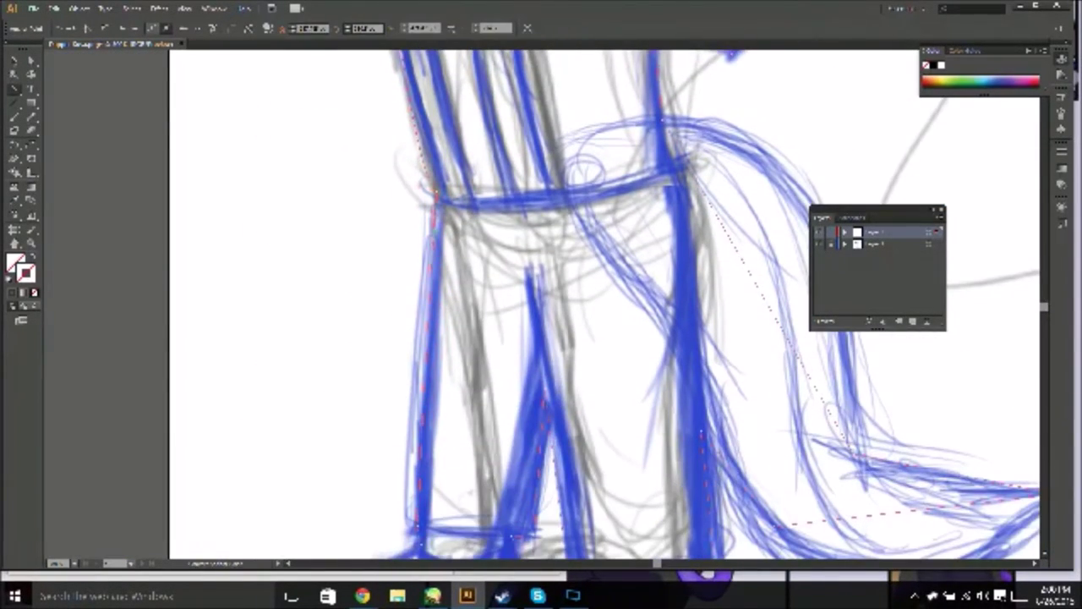
scroll(359, 499, "down", 1)
Step: Check the stream chat in the Chrome window, then return to Illustrator
key("alt+Tab")
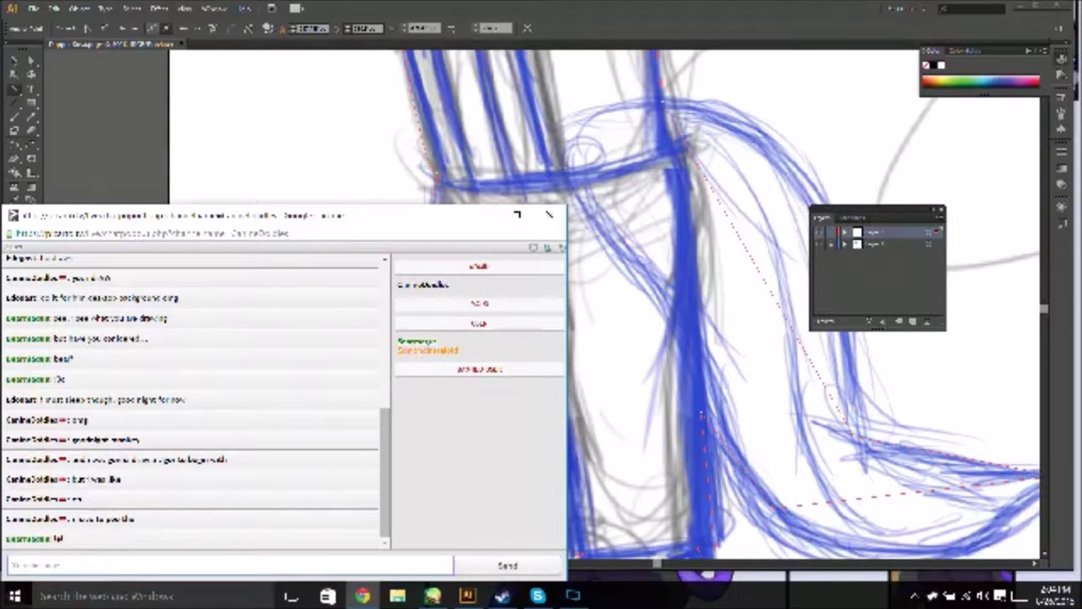
left_click(361, 595)
left_click(314, 113)
left_click(466, 596)
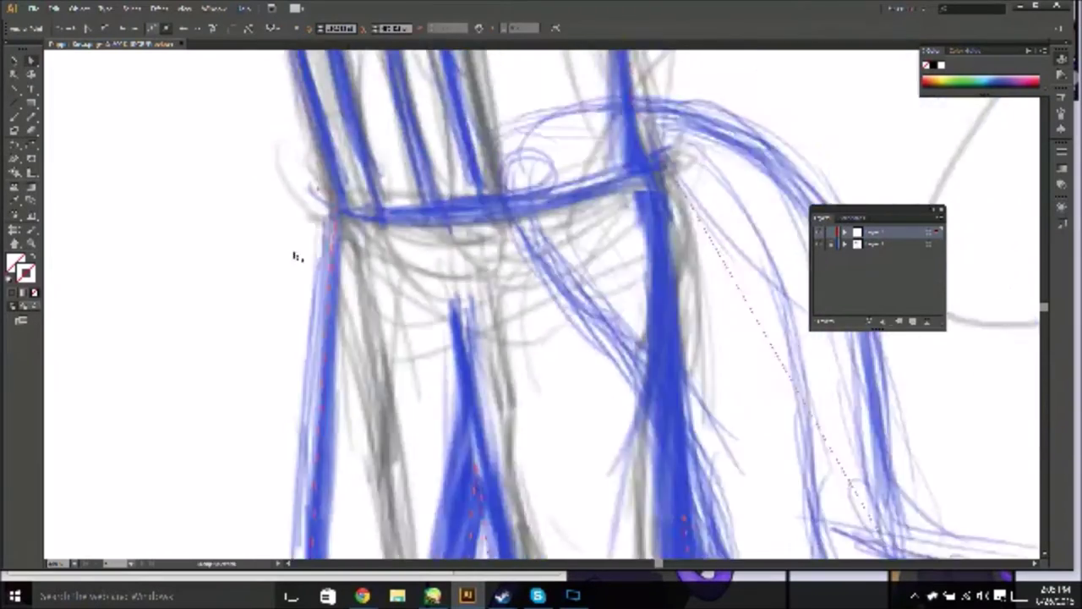
Step: Curve the silhouette path around the left shoe's ankle and rounded toe, and check the stream chat in Chrome
scroll(311, 369, "down", 5)
scroll(300, 402, "down", 3)
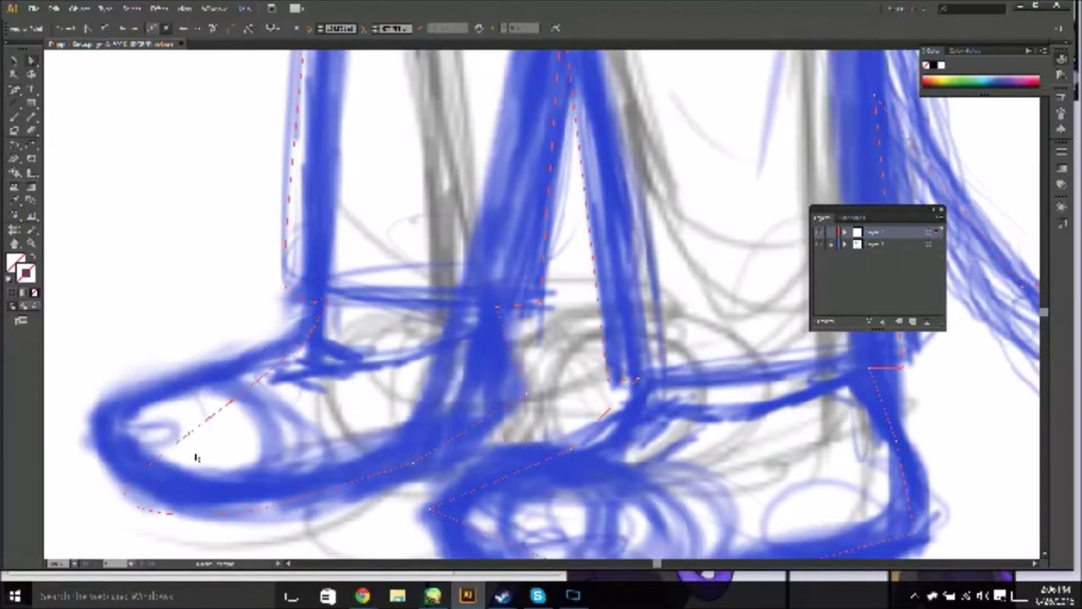
left_click(307, 354)
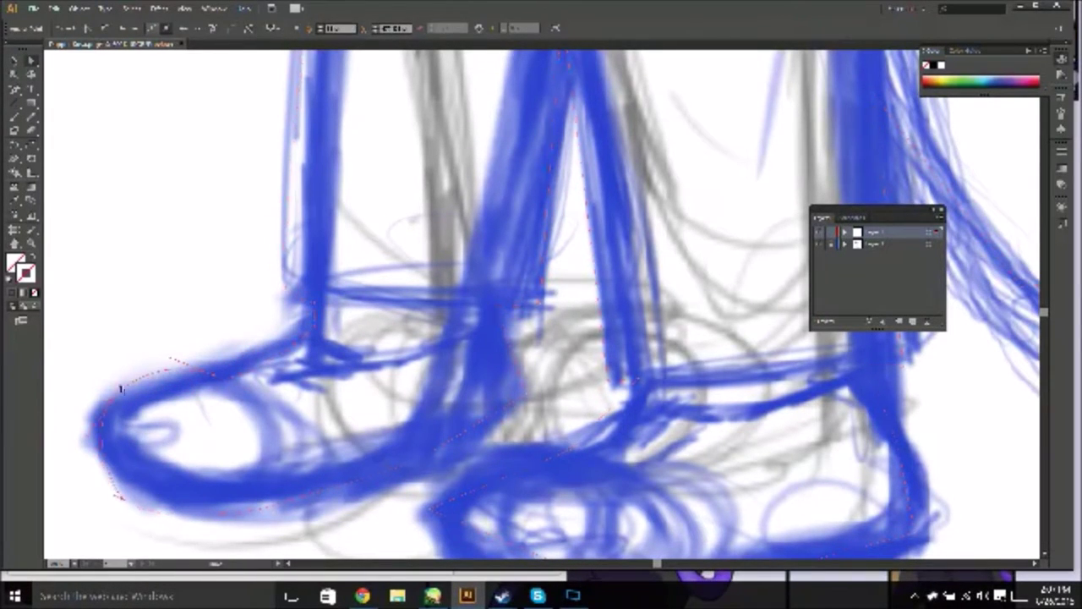
left_click(362, 595)
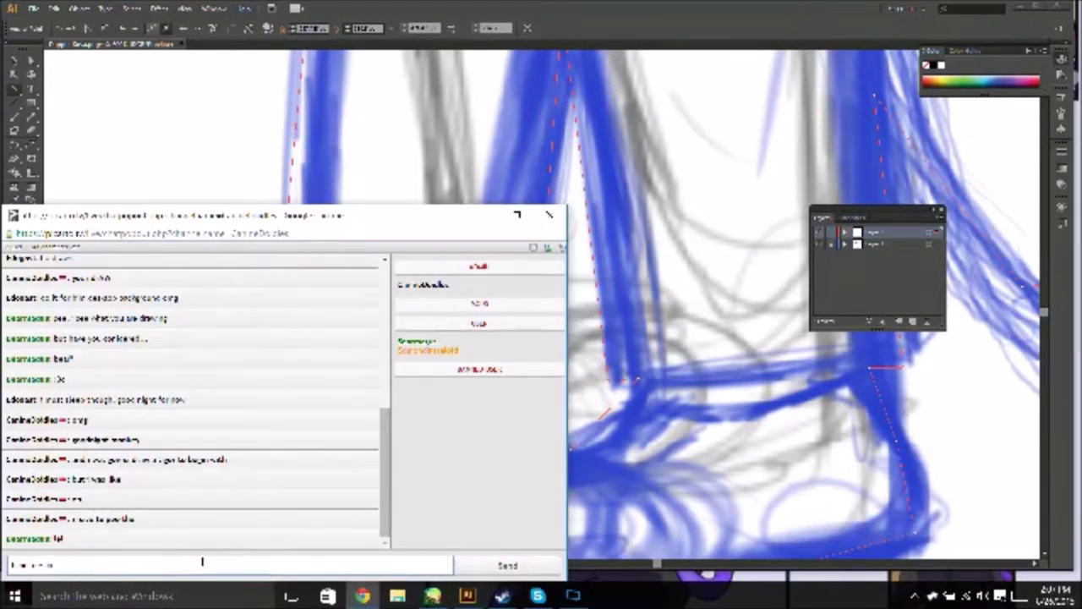
left_click(549, 215)
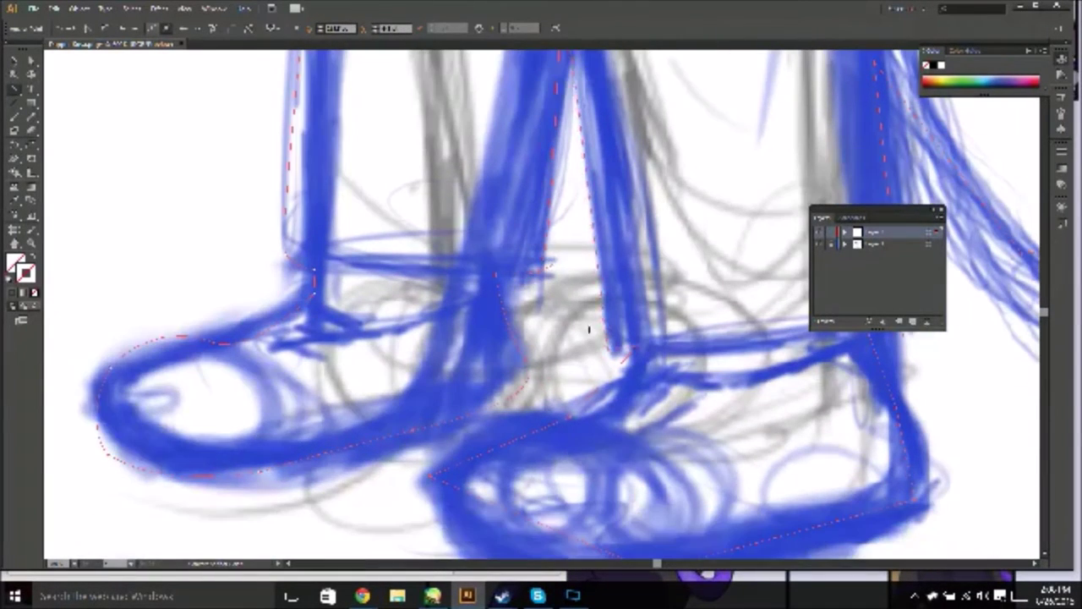
Step: Curve the silhouette path around the right shoe's toe, sole and heel, and check the stream chat
scroll(822, 483, "down", 3)
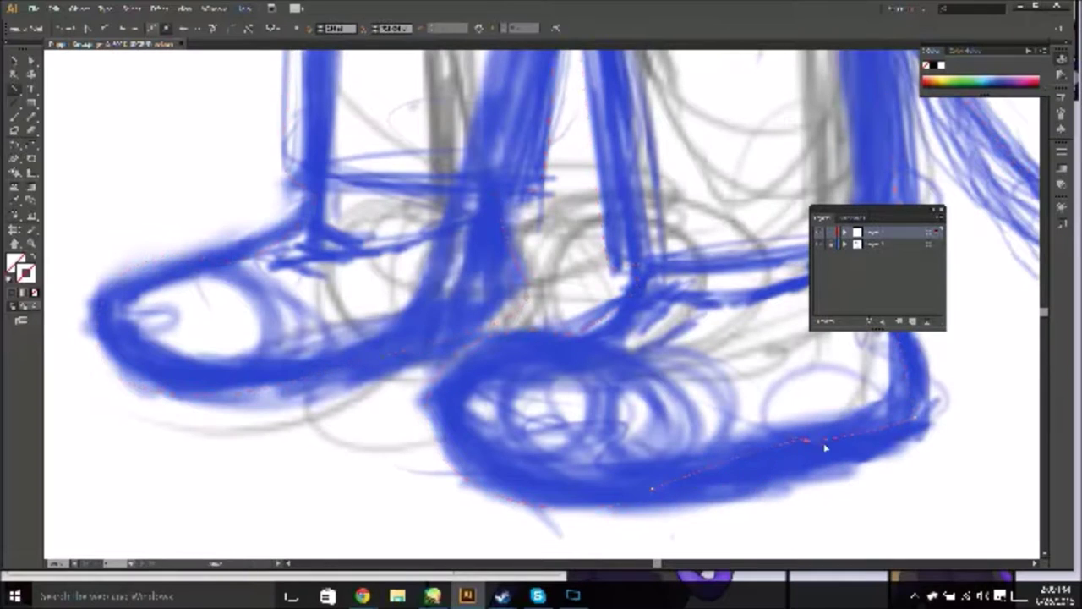
scroll(973, 486, "up", 1)
scroll(942, 375, "up", 3)
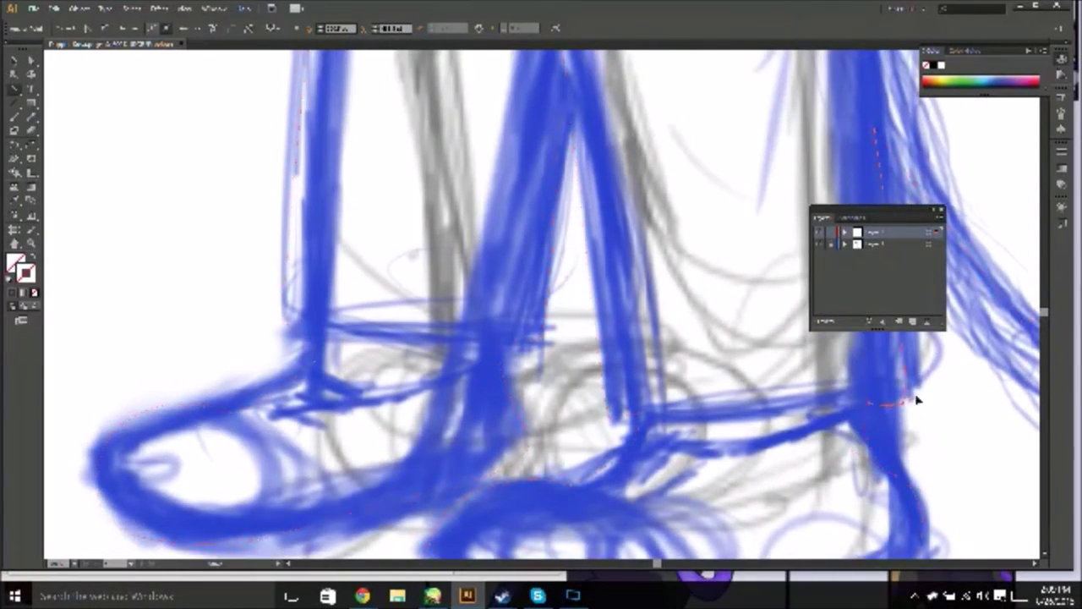
key("ctrl+0")
left_click(362, 595)
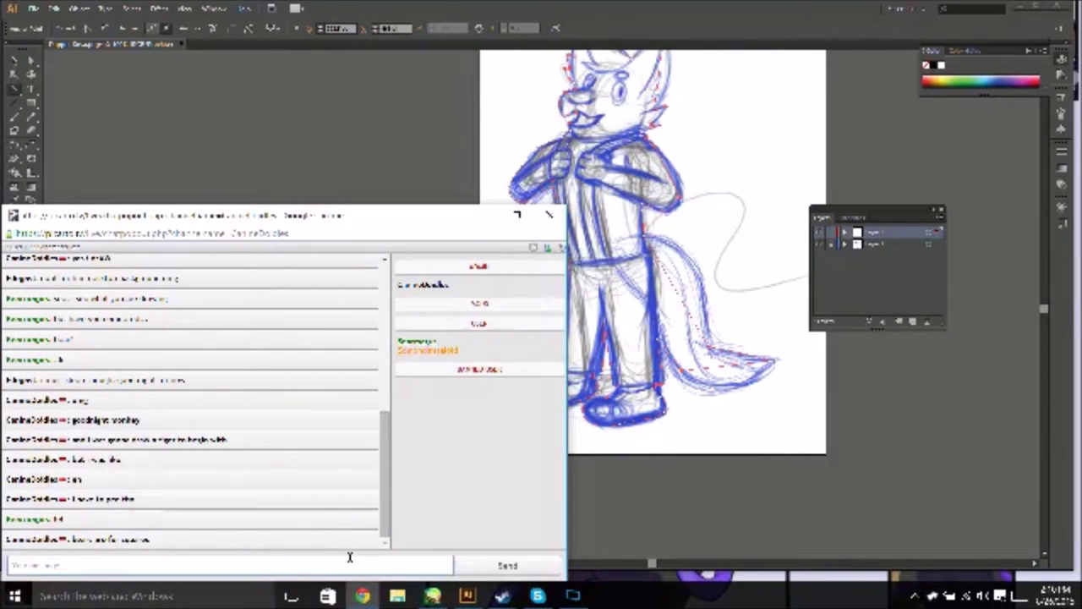
left_click(468, 595)
Step: Curve the silhouette path along the tail's underside, around its tip and up its outer edge to the back
scroll(711, 366, "up", 5)
scroll(845, 471, "right", 2)
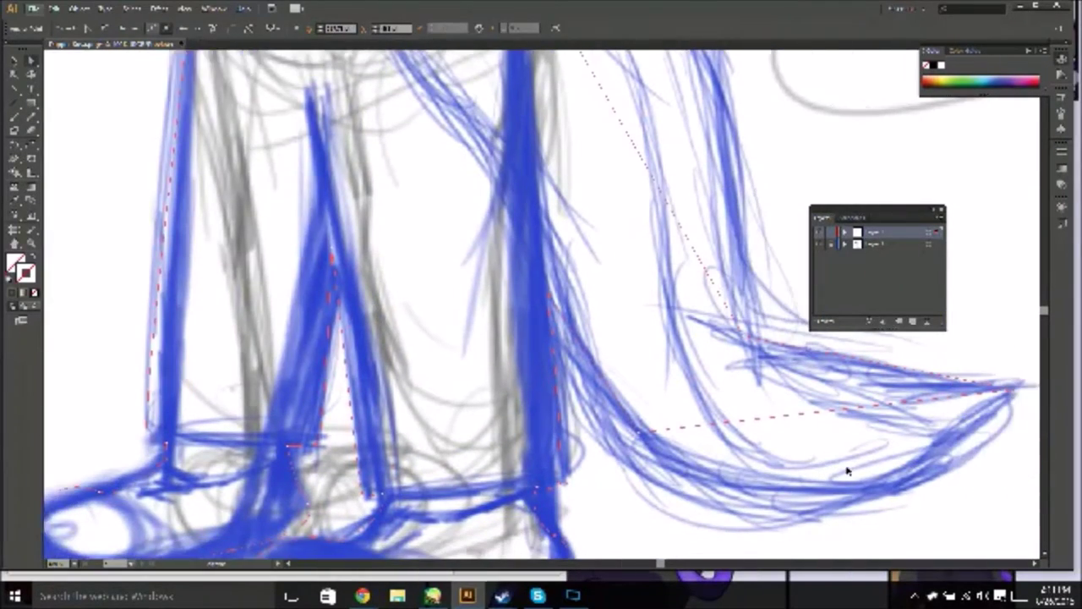
scroll(754, 385, "down", 5)
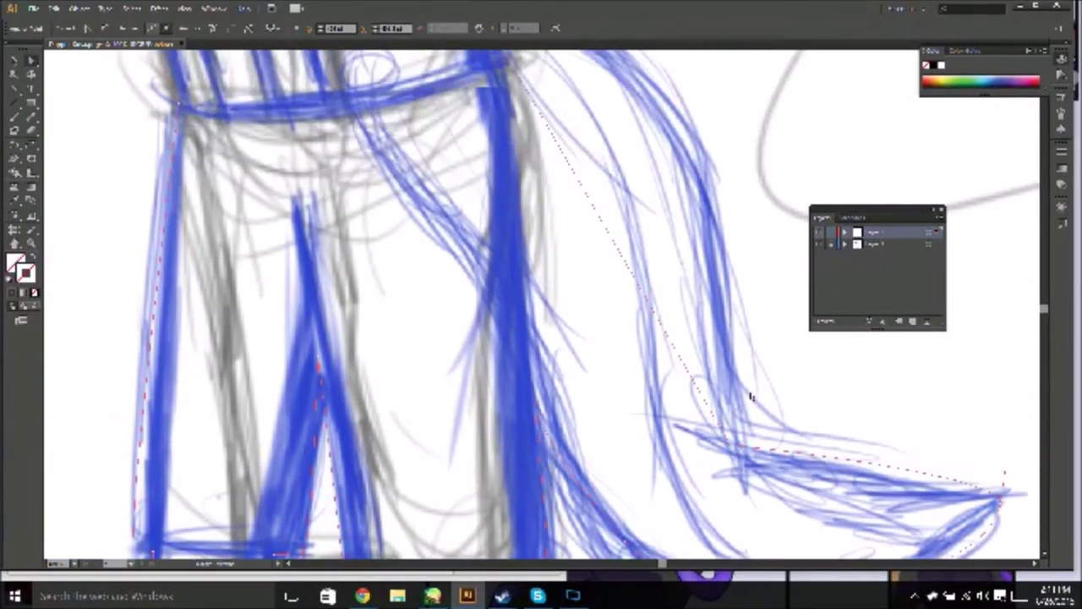
scroll(759, 385, "up", 2)
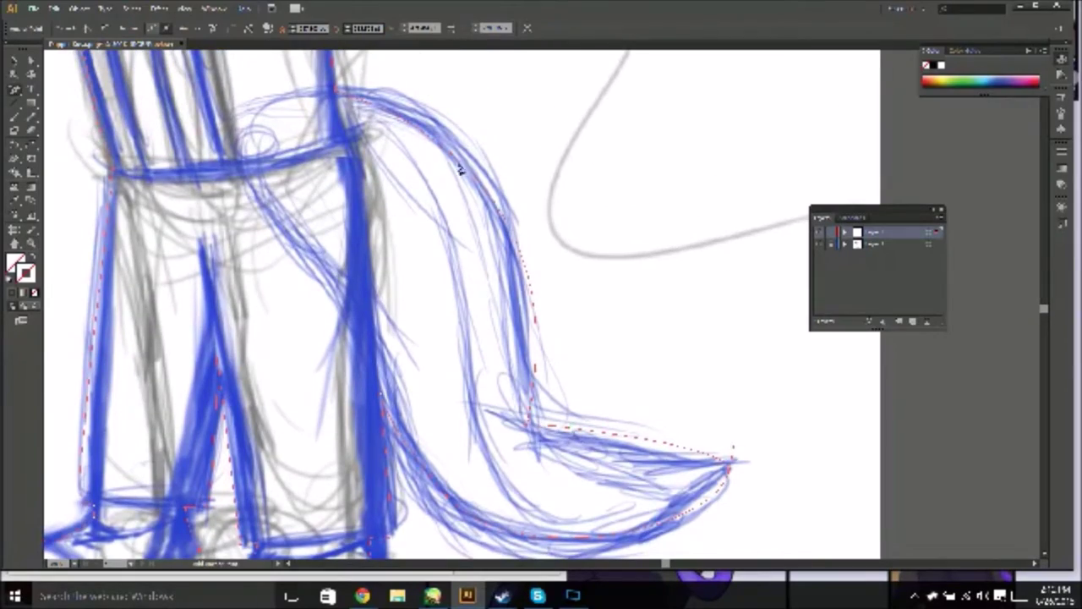
key("Return")
scroll(461, 169, "up", 3)
scroll(461, 169, "down", 3)
Step: Check the stream chat, open and close an extra Chrome window, and return to Illustrator
key("alt+Tab")
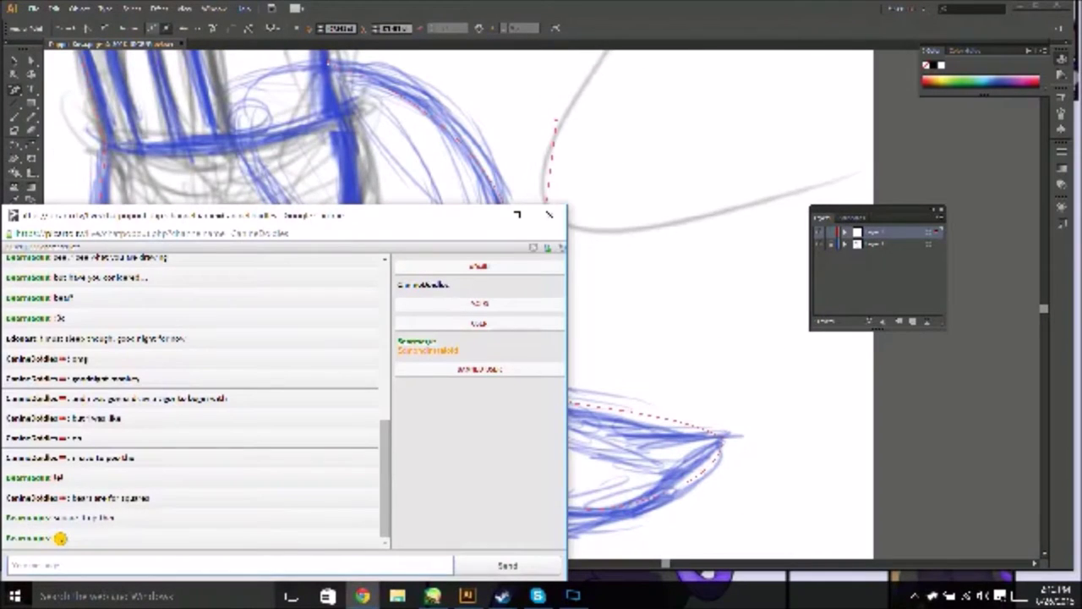
key("ctrl+n")
left_click(145, 350)
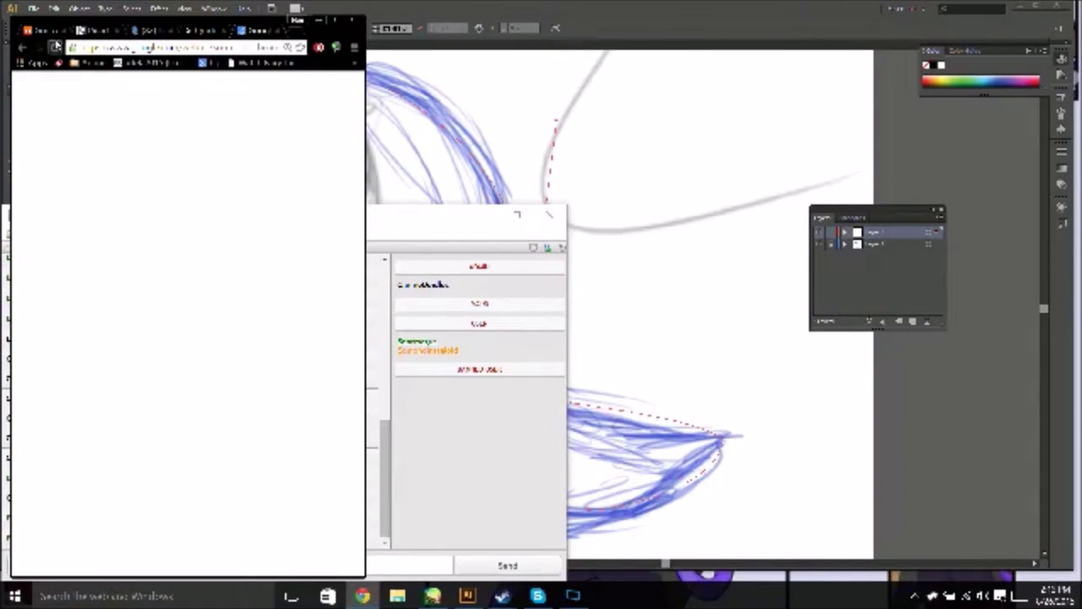
key("ctrl+w")
key("alt+Tab")
Step: Curve the silhouette path around the right sleeve from the elbow up to the shoulder
scroll(623, 350, "up", 10)
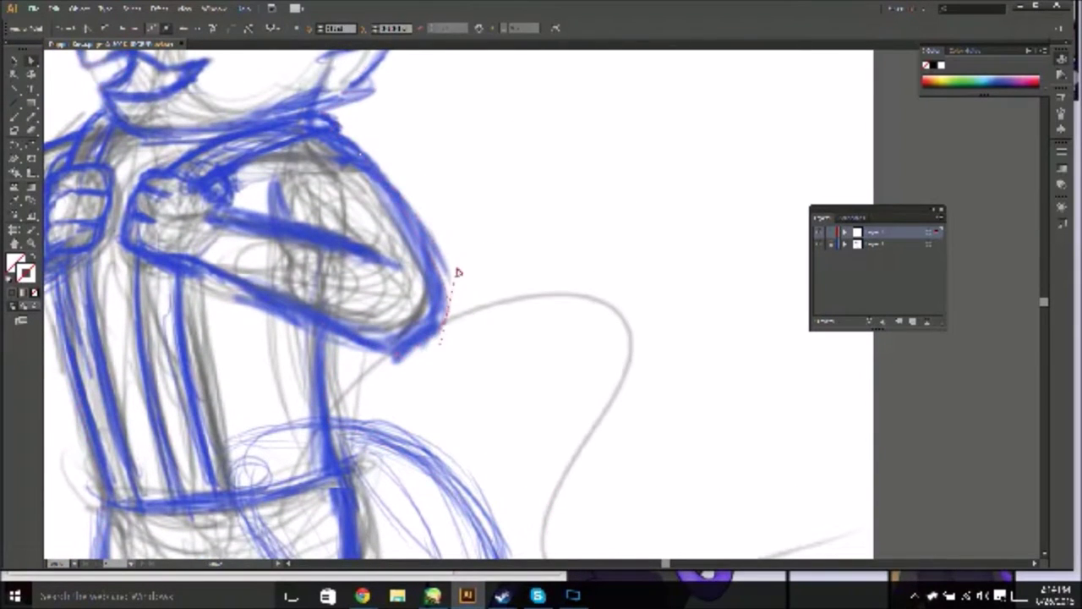
scroll(536, 439, "up", 2)
scroll(536, 439, "down", 3)
scroll(329, 412, "up", 5)
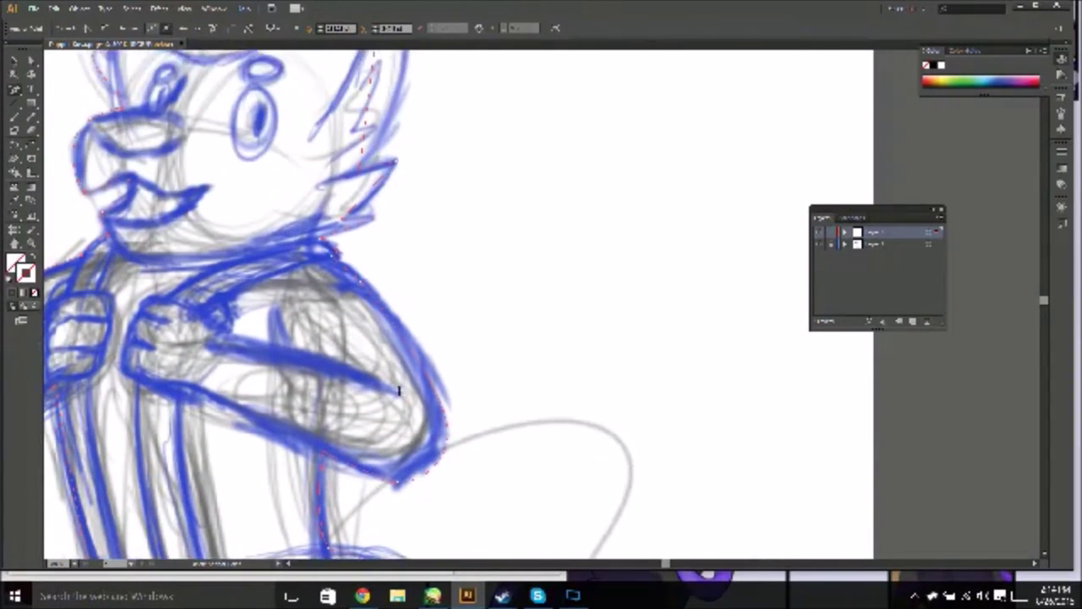
key("alt+Tab")
key("alt+Tab")
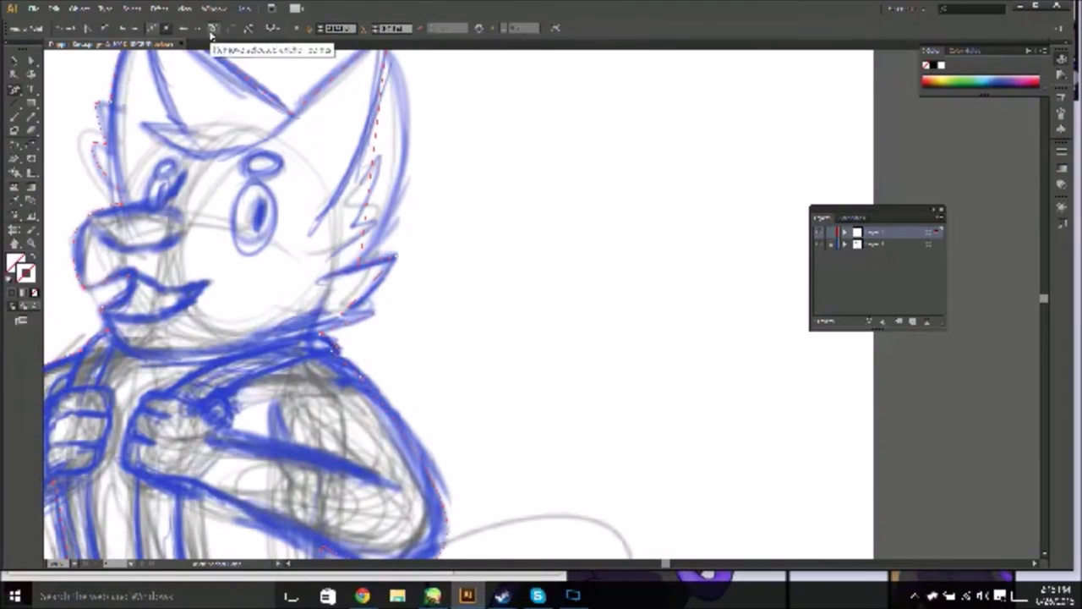
Step: Fit the silhouette path to the collar and the top of the right shoulder
scroll(218, 292, "up", 5)
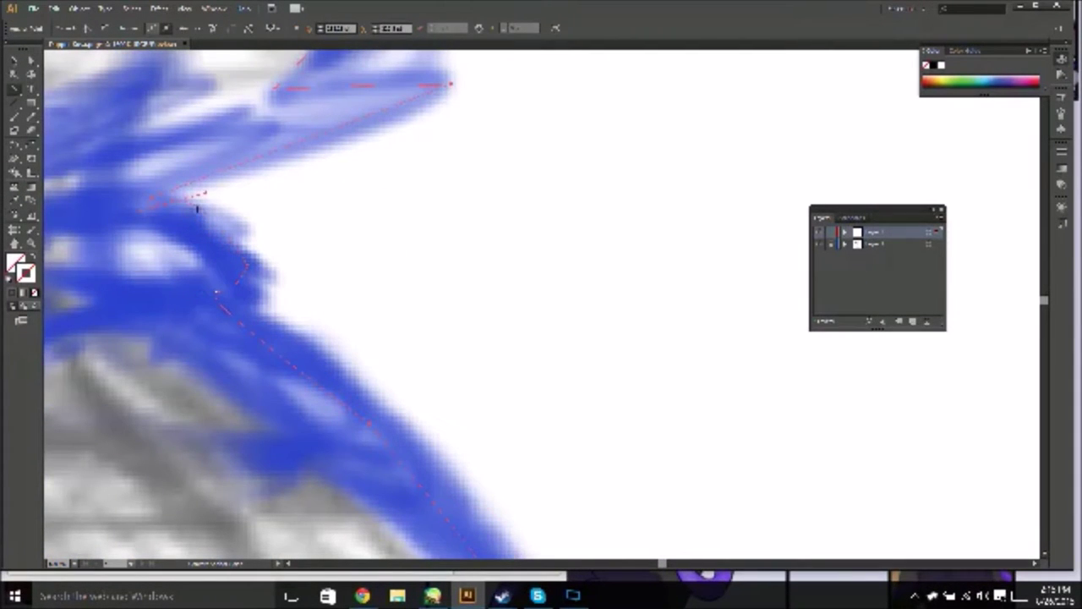
key("p")
scroll(213, 292, "down", 5)
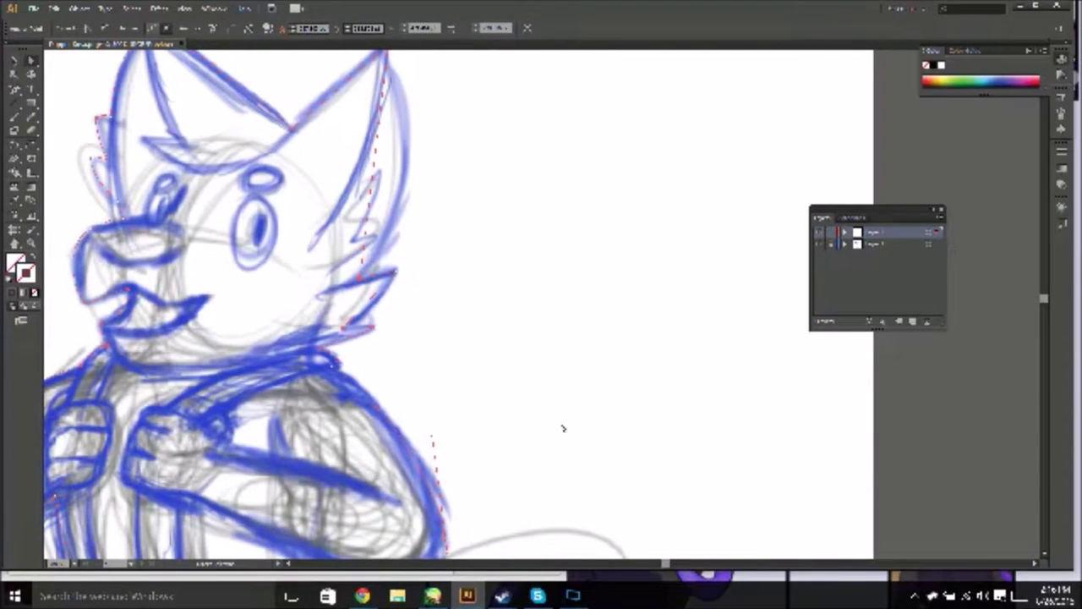
Step: Curve the silhouette path along the right ear's outer edge and give the whole path a thick dark stroke
scroll(562, 429, "up", 5)
scroll(580, 191, "down", 5)
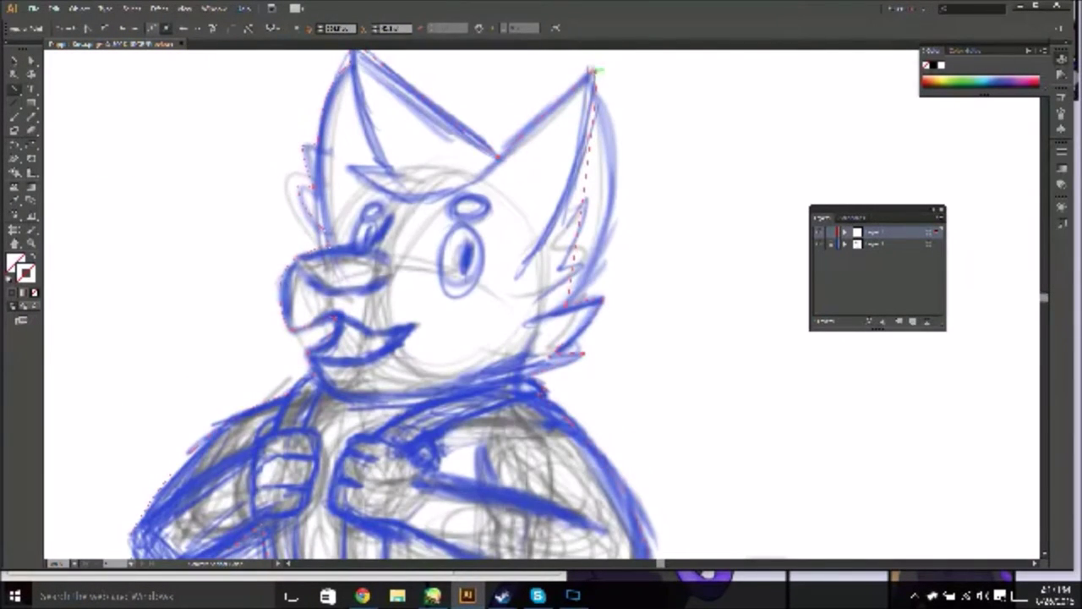
scroll(593, 71, "up", 4)
scroll(580, 169, "down", 5)
scroll(460, 283, "up", 4)
scroll(461, 283, "down", 4)
scroll(342, 407, "up", 6)
Step: Adjust the silhouette's anchor point between the legs and shape it into a sharp corner
left_click_drag(343, 407, 346, 367)
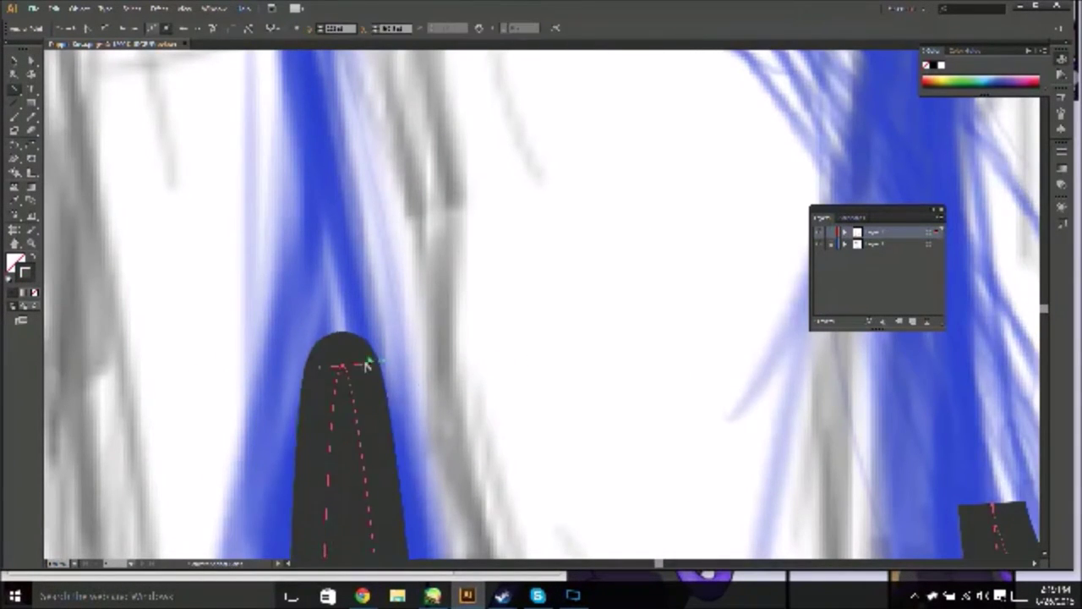
scroll(367, 367, "down", 6)
left_click(229, 28)
left_click(215, 65)
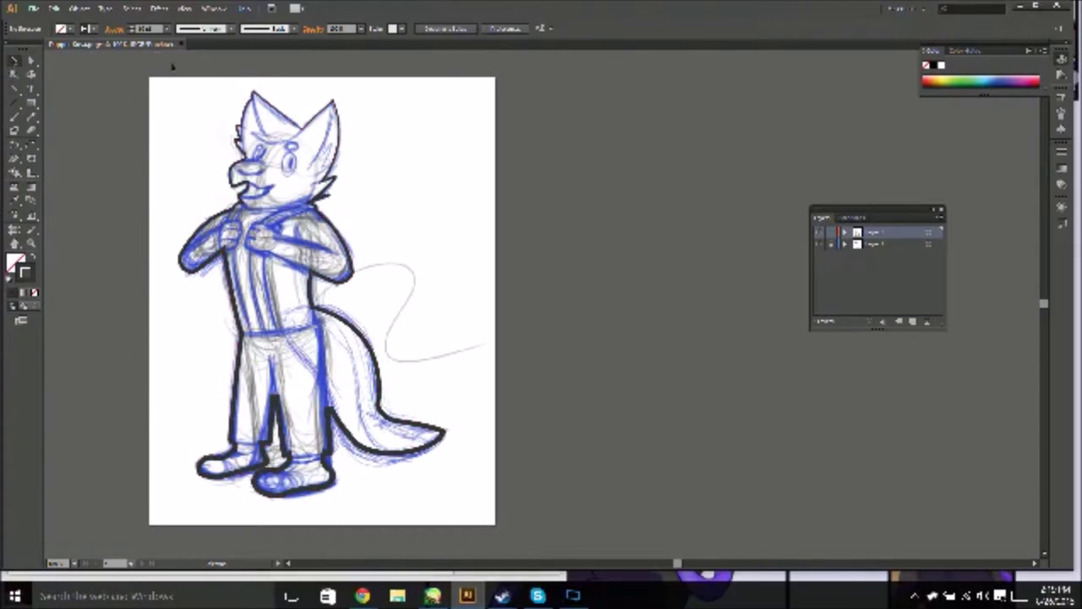
scroll(279, 414, "up", 6)
left_click(221, 262)
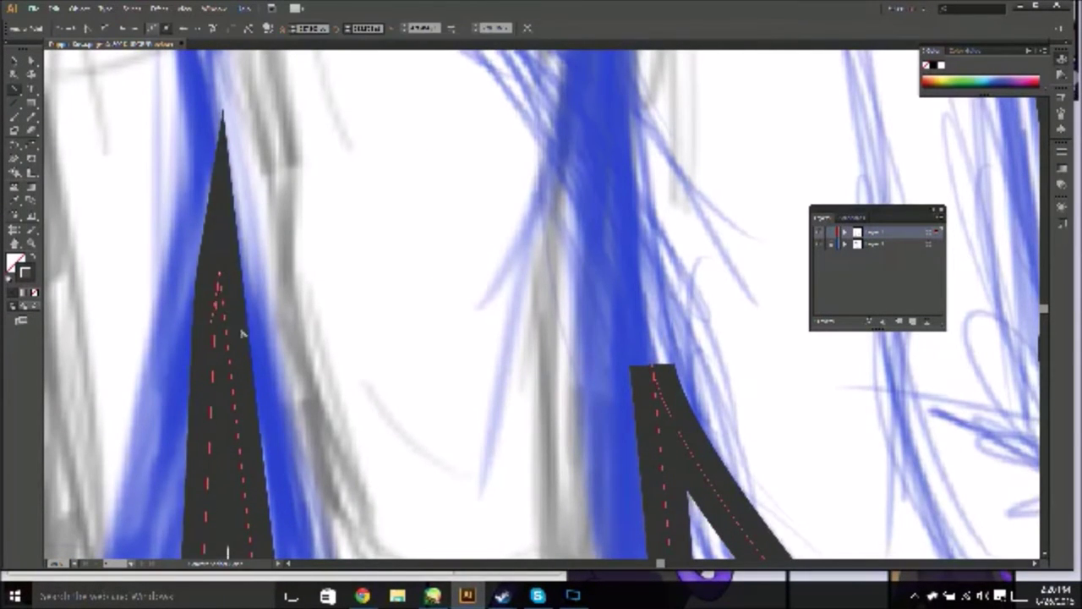
Step: Sharpen the silhouette's tail tip into a pointed corner and check the stream chat
scroll(296, 297, "down", 5)
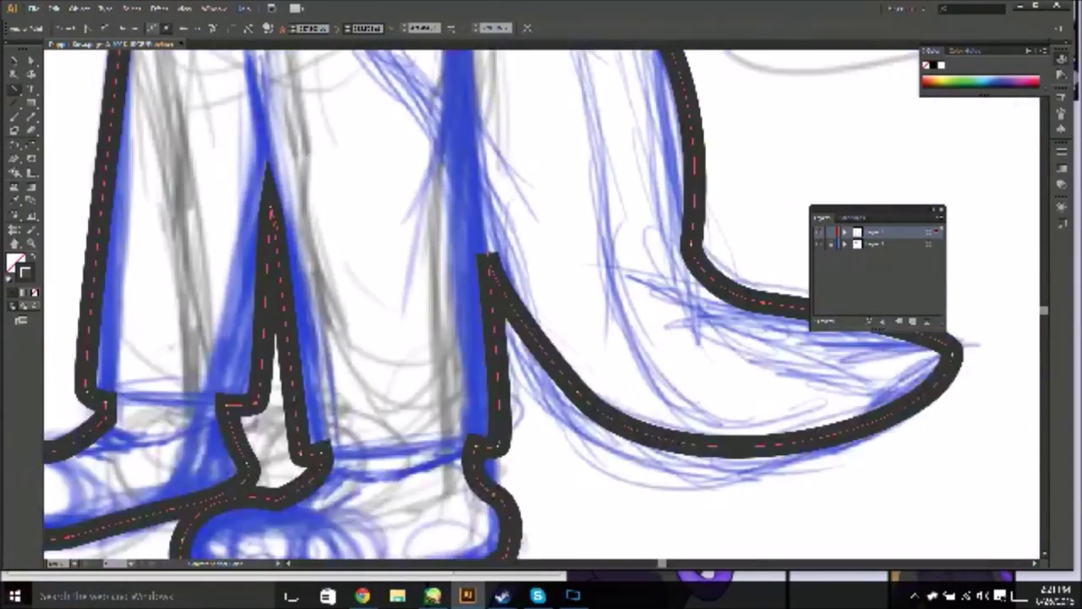
scroll(333, 223, "up", 6)
scroll(275, 334, "down", 2)
scroll(271, 333, "down", 5)
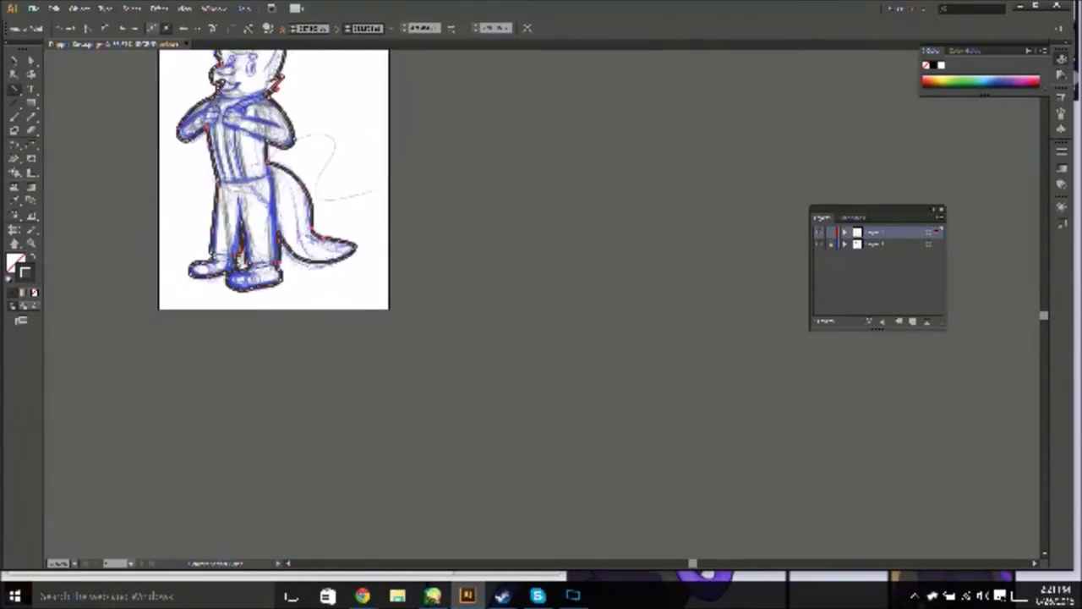
scroll(372, 253, "up", 5)
key("alt+Tab")
key("Caps_Lock")
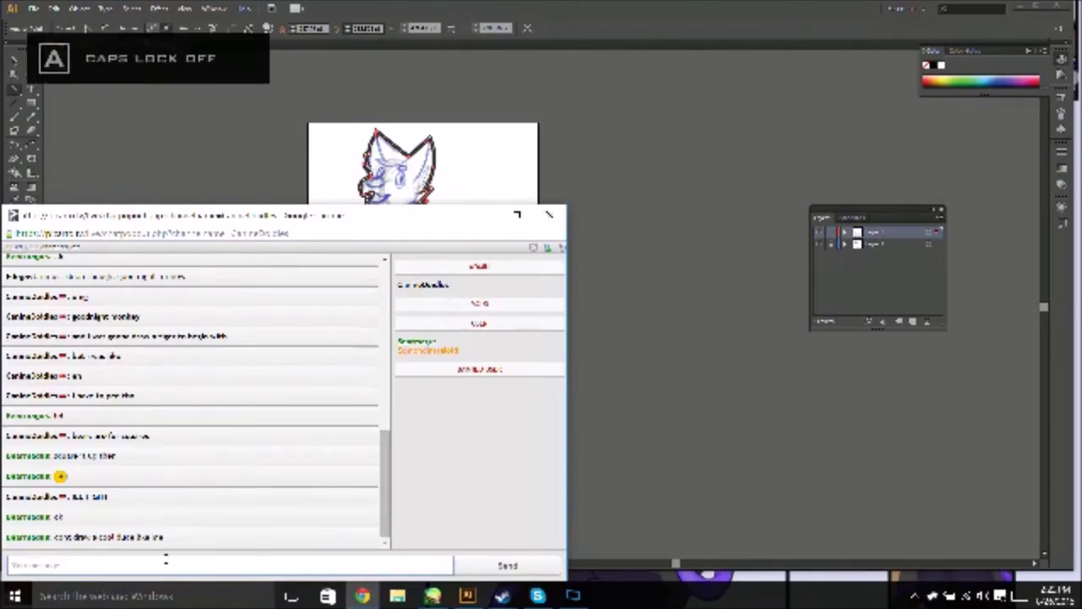
key("alt+Tab")
Step: Reshape the silhouette's corner where the tail's underside meets the right leg
scroll(401, 343, "up", 3)
scroll(423, 313, "down", 4)
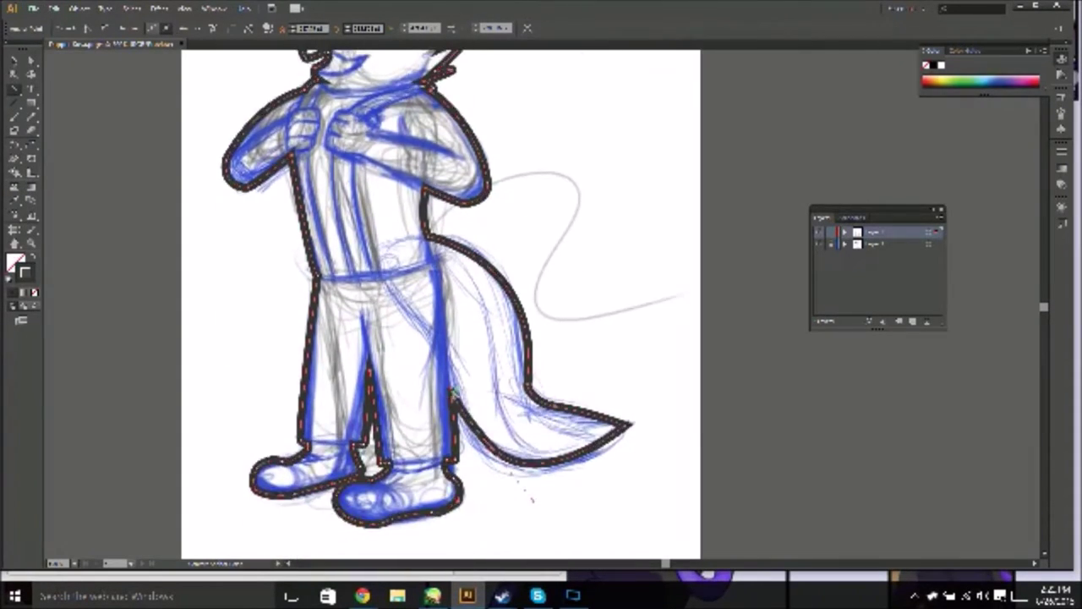
scroll(417, 313, "up", 8)
scroll(431, 315, "down", 6)
scroll(415, 314, "up", 4)
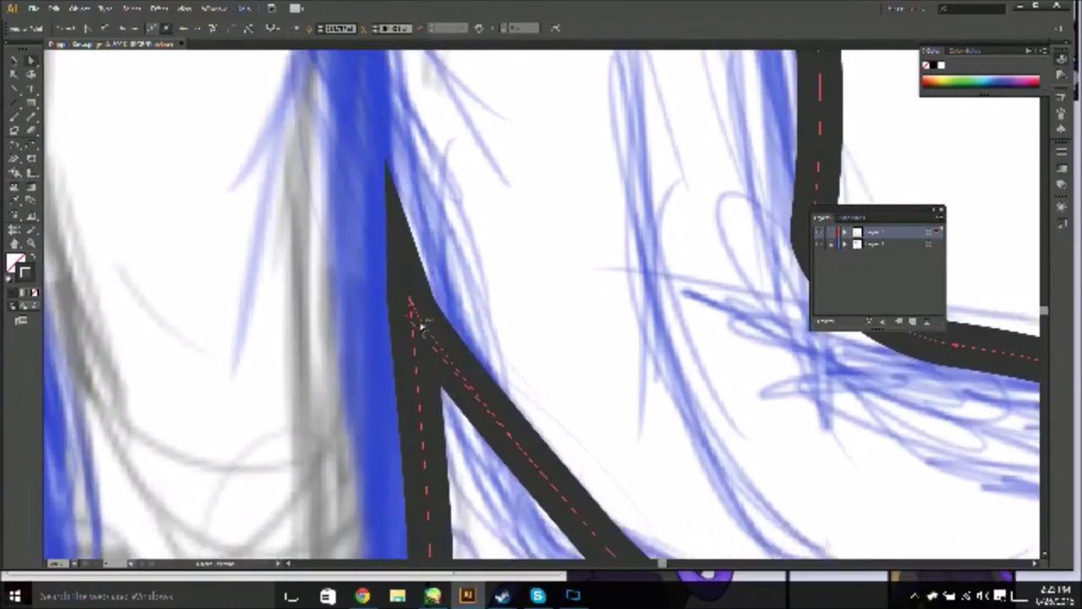
scroll(415, 314, "down", 2)
scroll(420, 334, "down", 2)
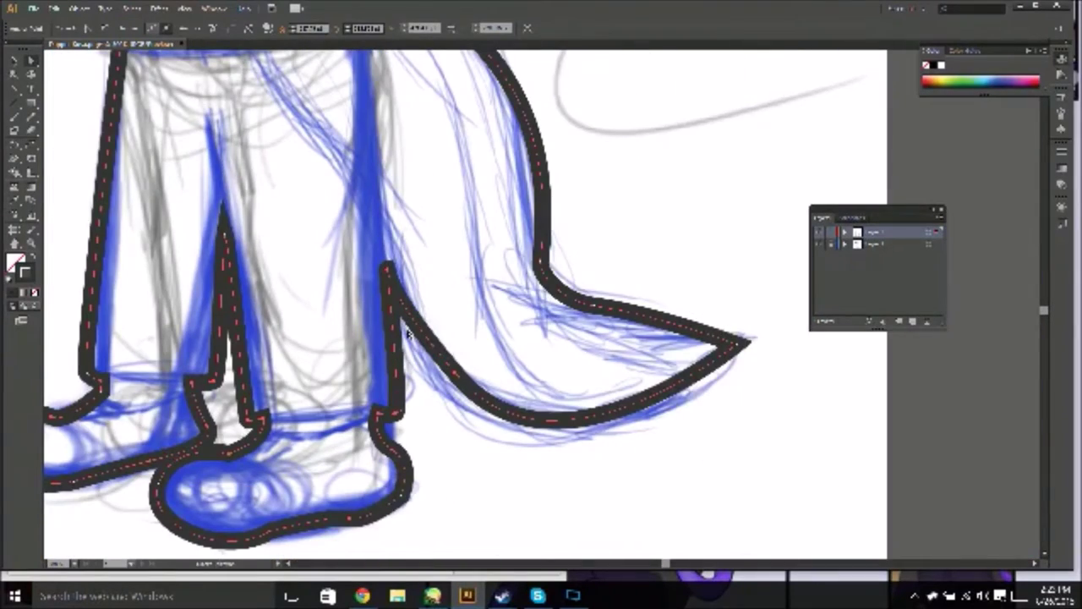
Step: Smooth the curve of the tail's underside between the leg and the tail's lowest bend
scroll(408, 334, "up", 3)
scroll(604, 480, "down", 3)
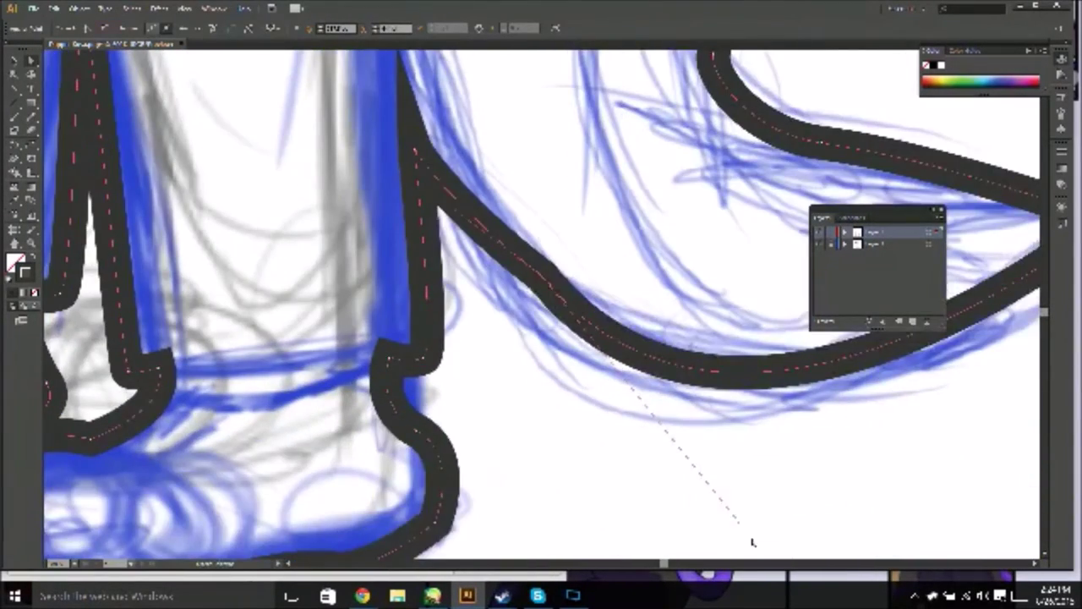
scroll(550, 278, "up", 2)
left_click_drag(548, 340, 772, 459)
key("ctrl+0")
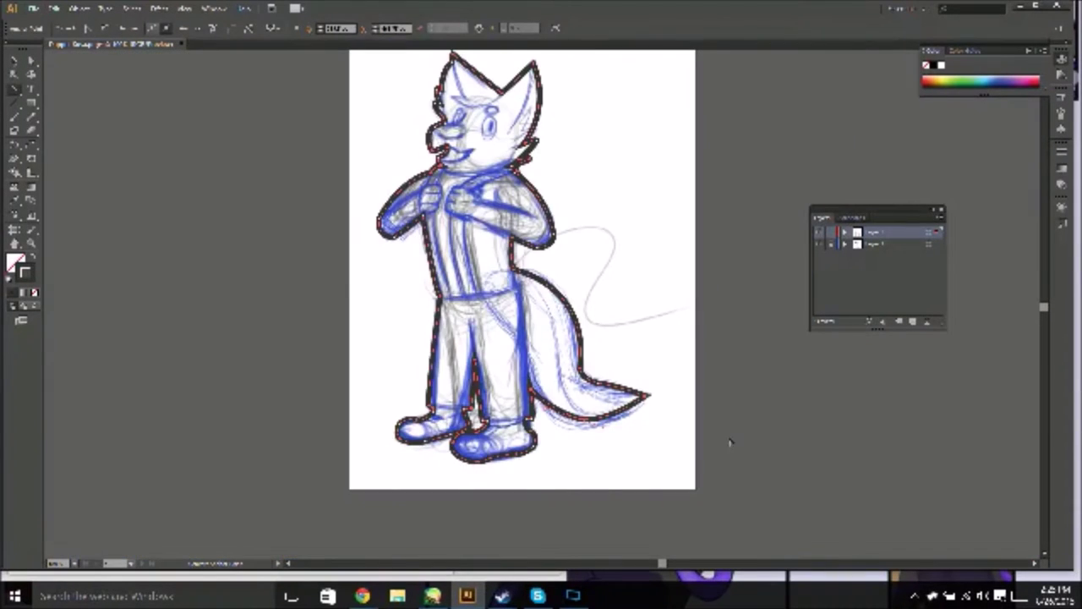
Step: Check the stream chat and deselect the finished silhouette path in Illustrator
mouse_move(362, 595)
left_click(287, 550)
left_click(509, 87)
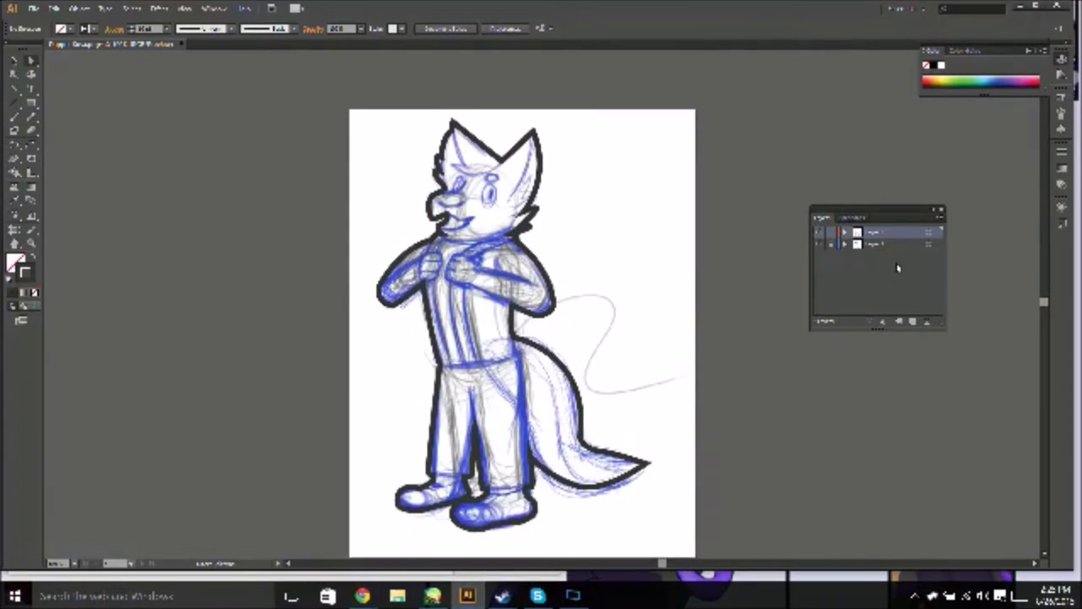
Step: Save the silhouette artwork and open its PSD version in PaintTool SAI
key("ctrl+s")
key("Escape")
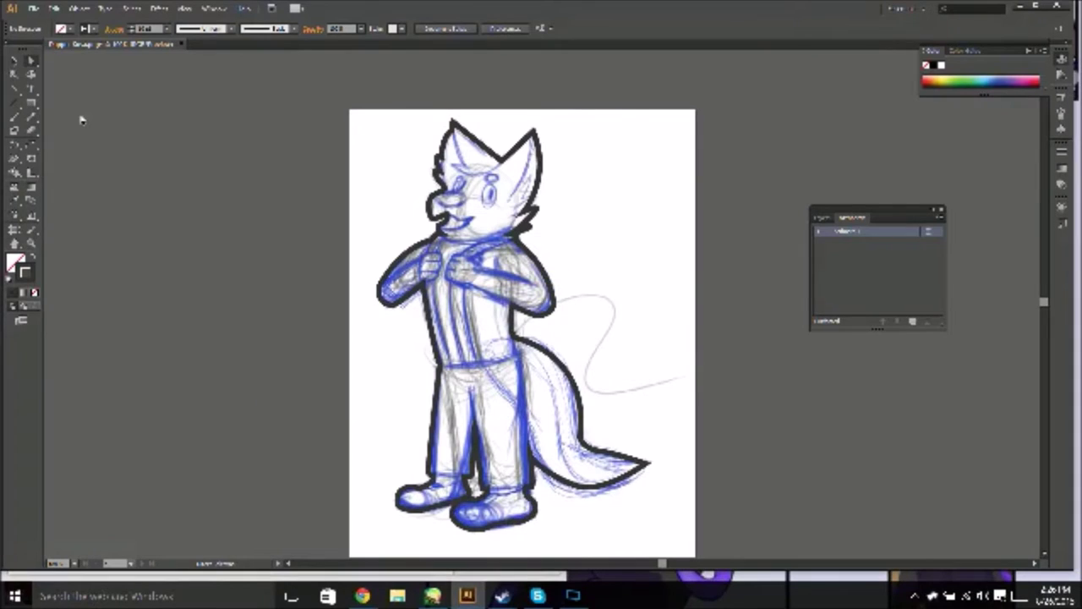
left_click(432, 595)
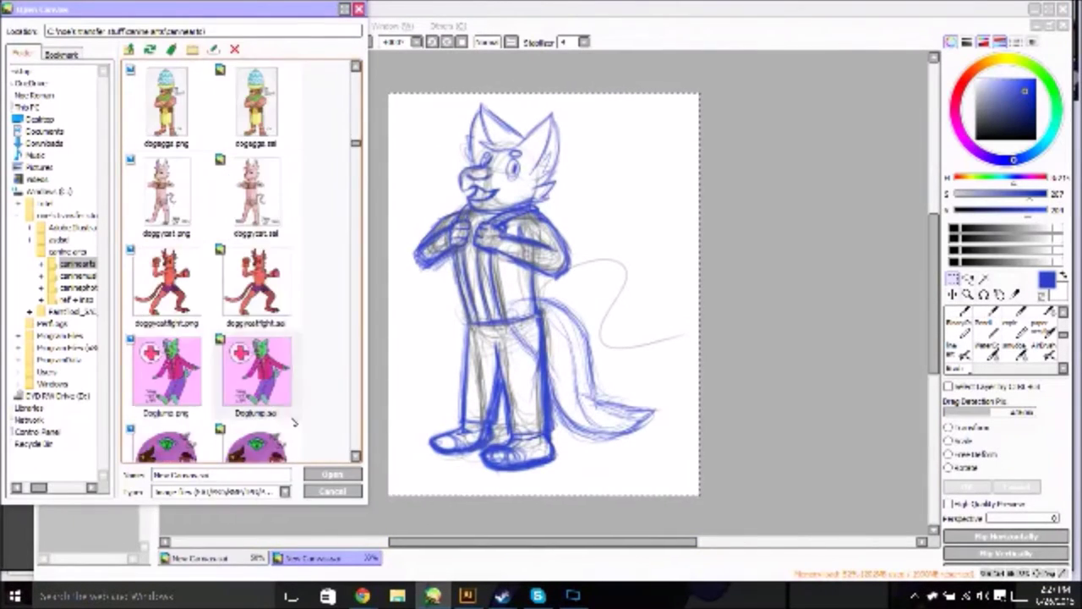
key("Return")
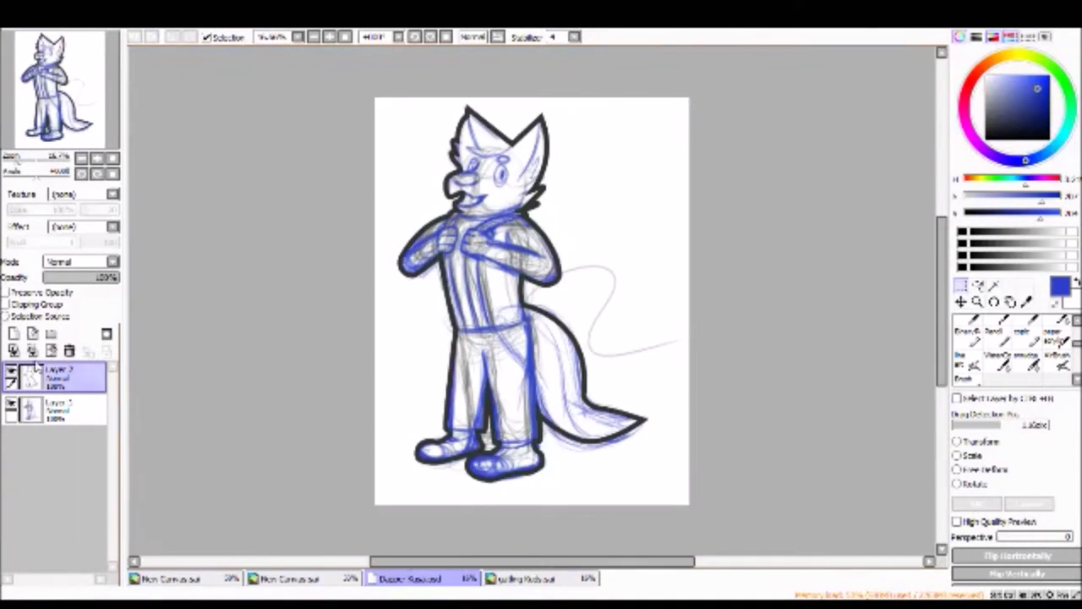
Step: Add a layer between the outline and sketch layers and ink the left ear's inner line and forehead fur in dark grey
scroll(507, 186, "up", 5)
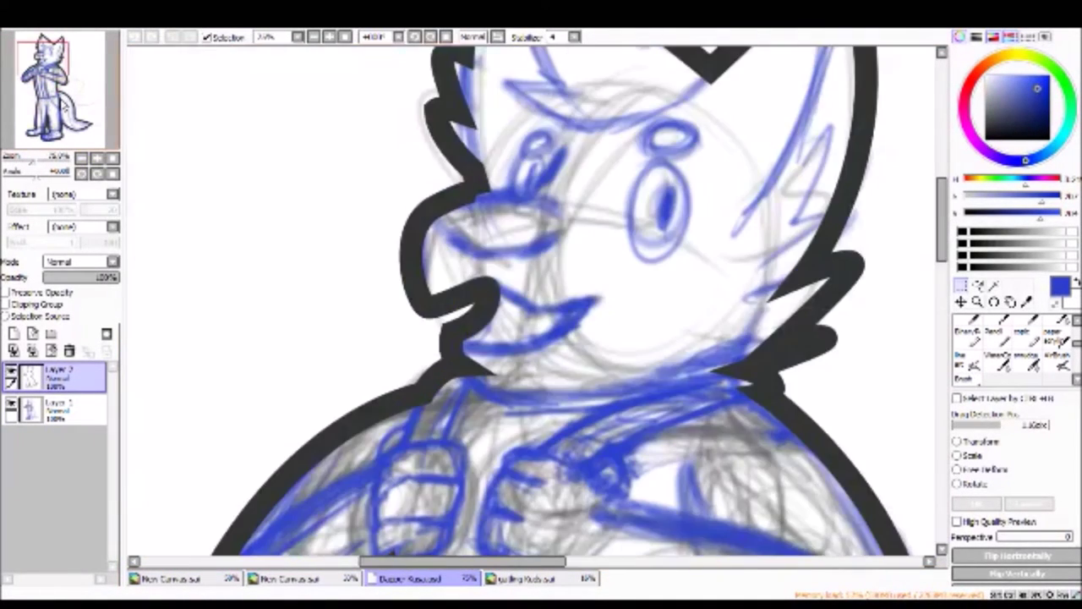
left_click(14, 333)
key("b")
left_click_drag(456, 287, 659, 296)
left_click_drag(659, 296, 456, 195)
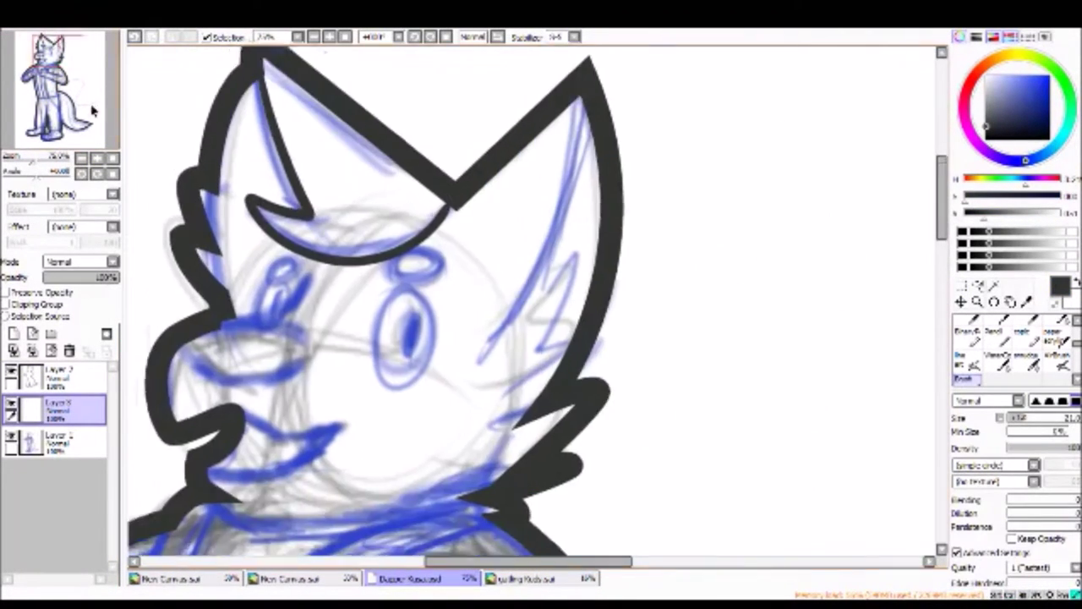
Step: Ink the right ear's inner line and fur tufts, the right eyebrow oval, and the right eye with its pupil
left_click_drag(541, 279, 516, 380)
mouse_move(516, 381)
left_mouse_down()
mouse_move(474, 212)
mouse_move(454, 194)
left_mouse_up()
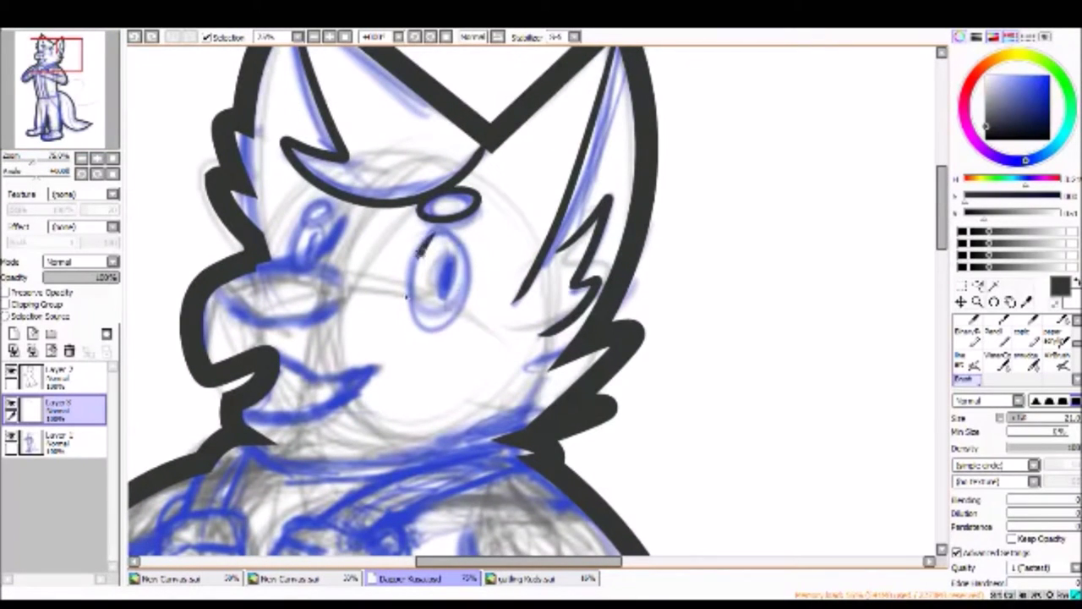
left_click_drag(407, 294, 423, 241)
left_click_drag(444, 263, 442, 294)
key("ctrl+z")
Step: Ink the nose, the open mouth, the neckline and the small chest fur tuft over the sketch
left_click_drag(221, 292, 259, 333)
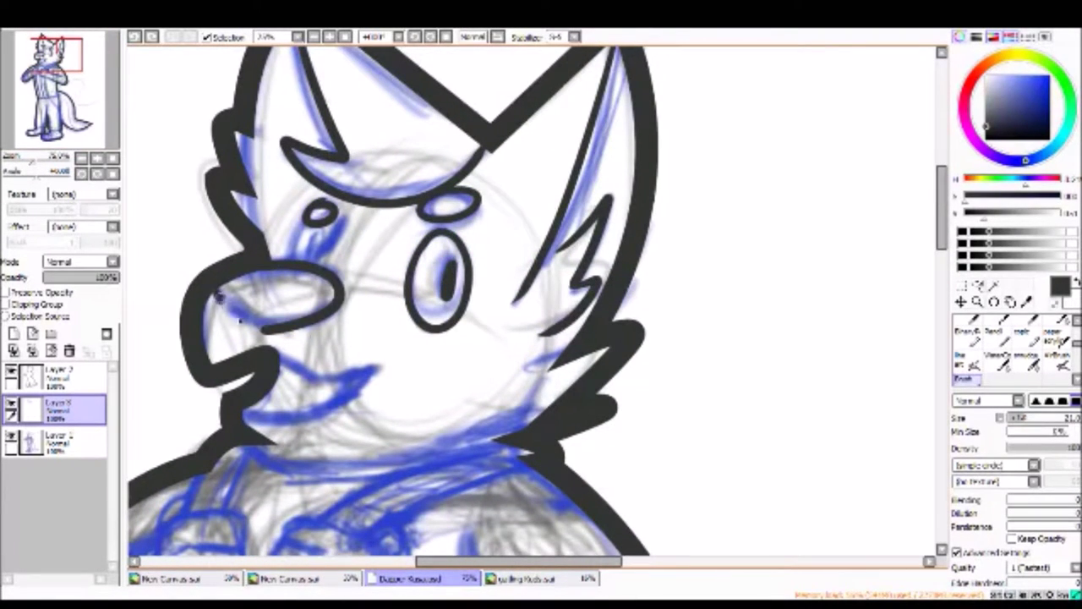
left_click_drag(279, 364, 369, 364)
mouse_move(369, 364)
left_mouse_down()
mouse_move(316, 132)
mouse_move(437, 169)
left_mouse_up()
left_click_drag(319, 242, 381, 253)
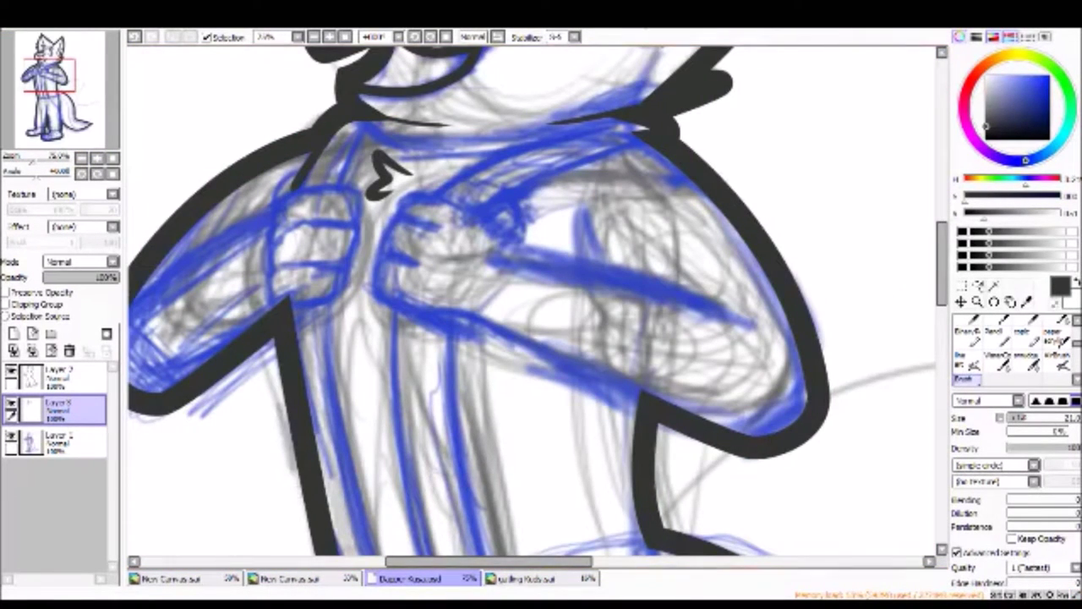
Step: Ink both fists with their finger lines, the right forearm and the nearby suspender edges
mouse_move(330, 269)
left_mouse_down()
mouse_move(346, 253)
mouse_move(363, 279)
mouse_move(380, 270)
mouse_move(394, 279)
left_mouse_up()
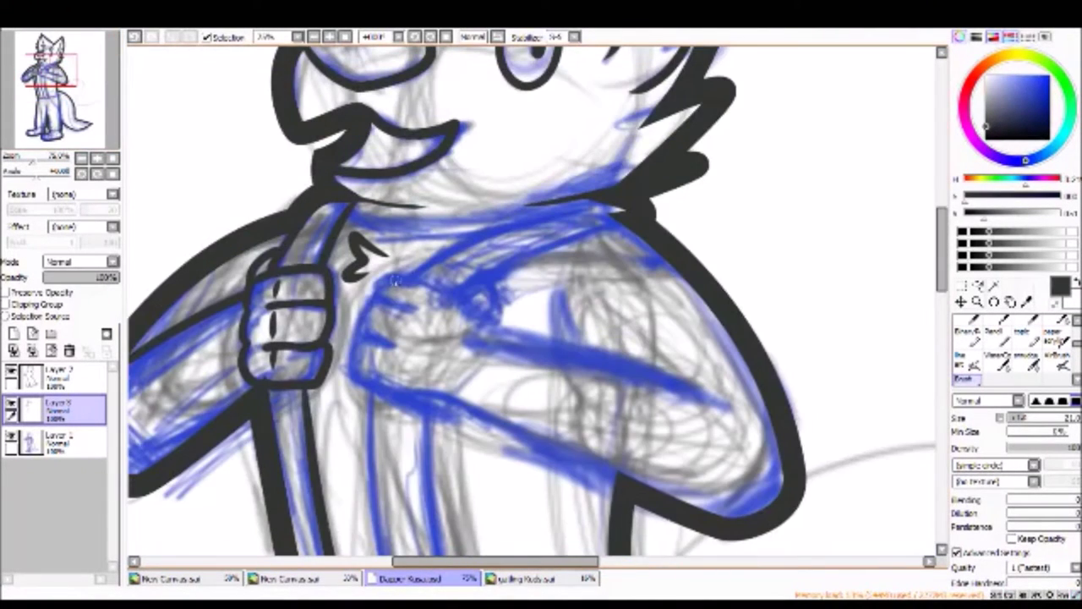
left_click_drag(360, 334, 418, 397)
mouse_move(274, 292)
left_mouse_down()
mouse_move(271, 342)
mouse_move(292, 367)
left_mouse_up()
mouse_move(448, 292)
left_mouse_down()
mouse_move(482, 325)
mouse_move(694, 398)
left_mouse_up()
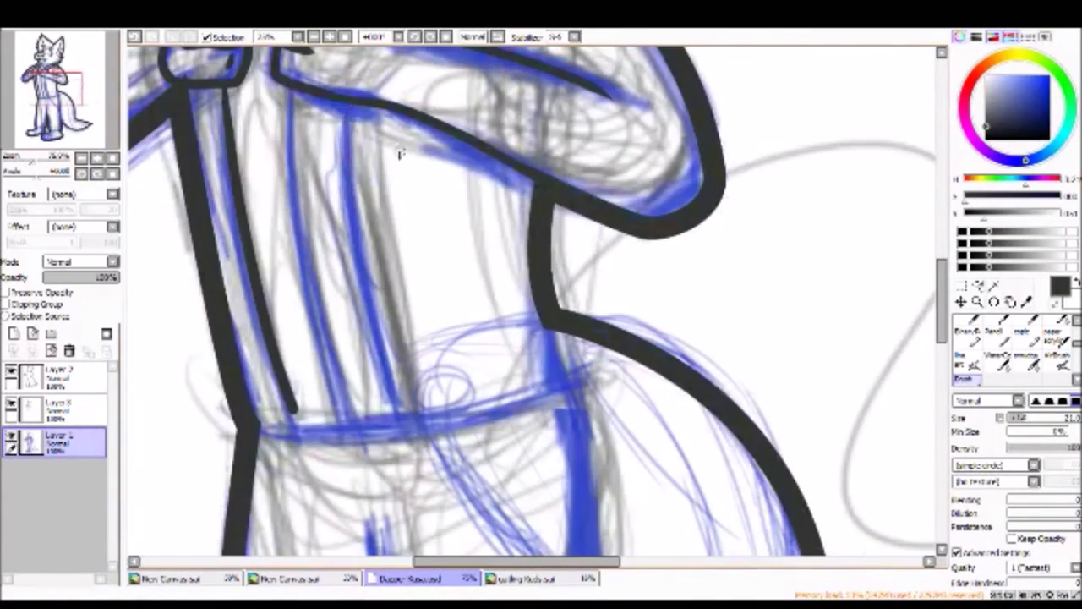
left_click_drag(347, 106, 397, 406)
left_click_drag(258, 418, 567, 385)
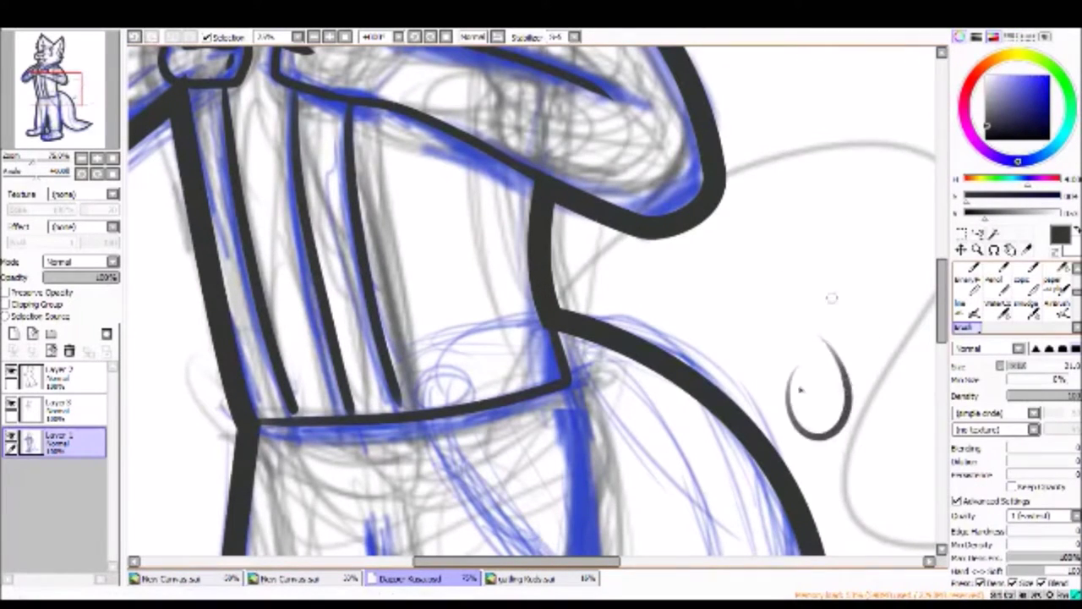
key("ctrl+z")
Step: On the inner detail layer, ink the remaining suspender lines down the torso and the curved waistline they meet
left_click(58, 409)
left_click_drag(292, 91, 343, 422)
left_click_drag(342, 97, 396, 410)
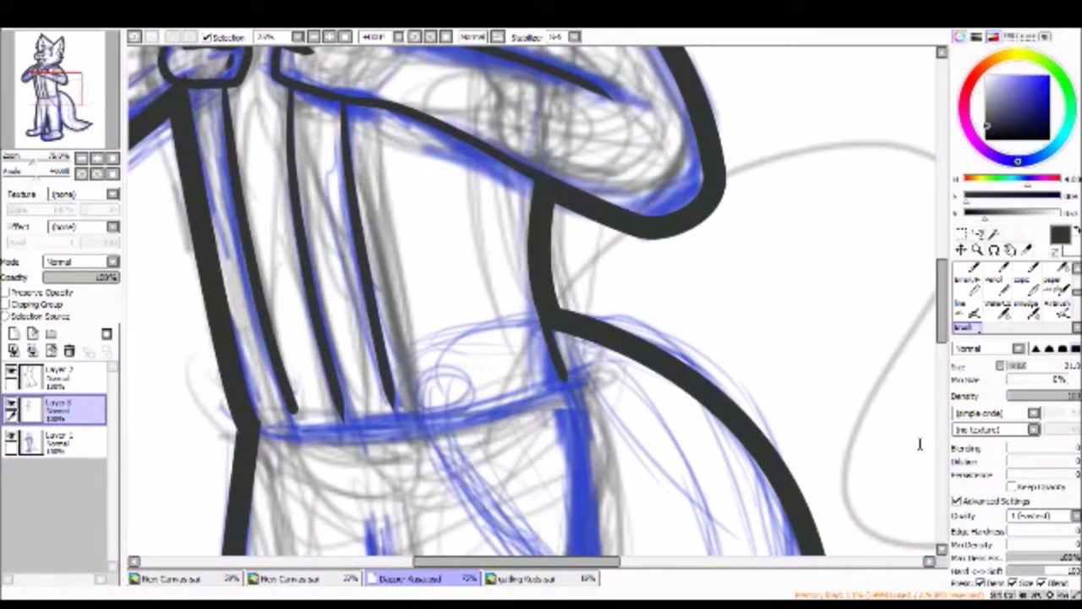
left_click_drag(256, 420, 562, 385)
left_click_drag(390, 390, 399, 416)
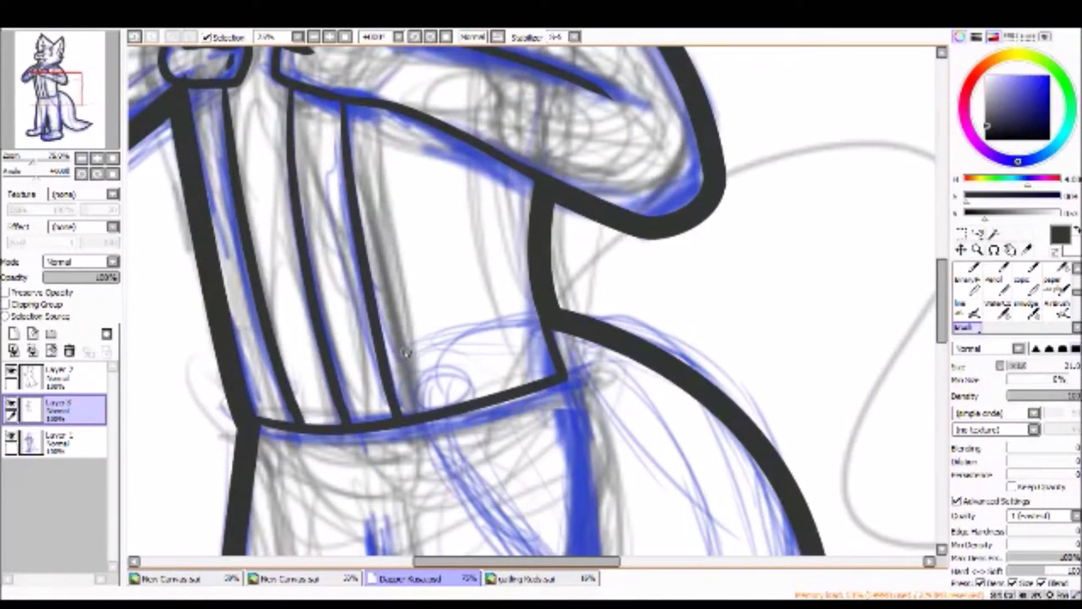
Step: Ink the belt's lower edge and rounded end, its buckle details and curved stripes, and the line dividing the trouser legs
key("ctrl+plus")
mouse_move(298, 211)
left_mouse_down()
mouse_move(297, 549)
mouse_move(298, 252)
mouse_move(563, 263)
left_mouse_up()
key("ctrl+z")
mouse_move(290, 291)
left_mouse_down()
mouse_move(723, 182)
mouse_move(668, 254)
mouse_move(723, 182)
left_mouse_up()
key("ctrl+z")
mouse_move(412, 253)
left_mouse_down()
mouse_move(505, 308)
mouse_move(583, 288)
left_mouse_up()
left_click_drag(583, 288, 492, 279)
left_click_drag(591, 245, 600, 312)
key("ctrl+z")
left_click_drag(668, 220, 689, 288)
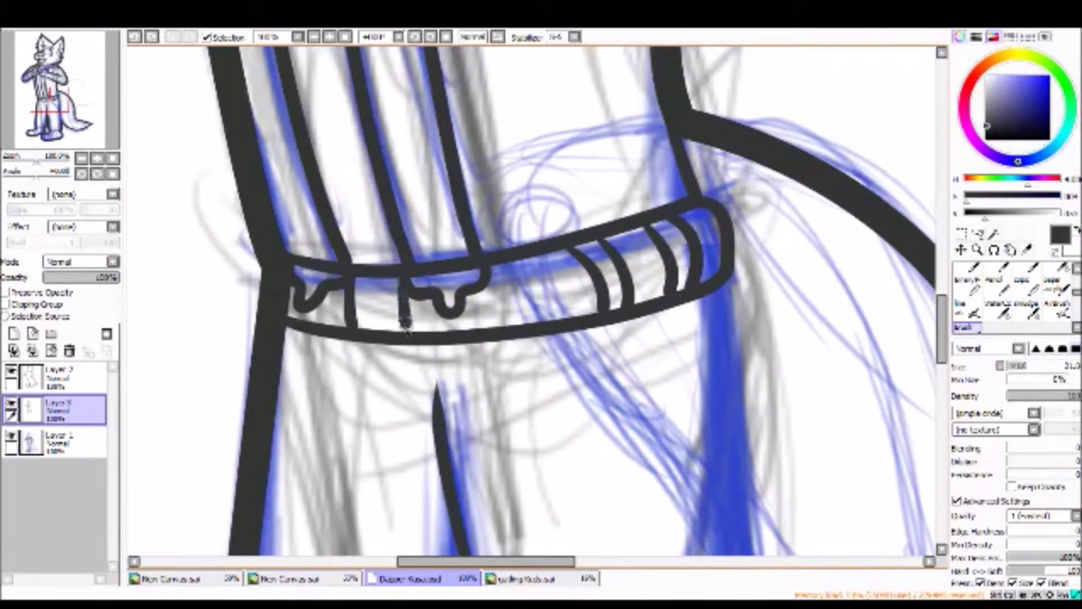
scroll(881, 425, "down", 5)
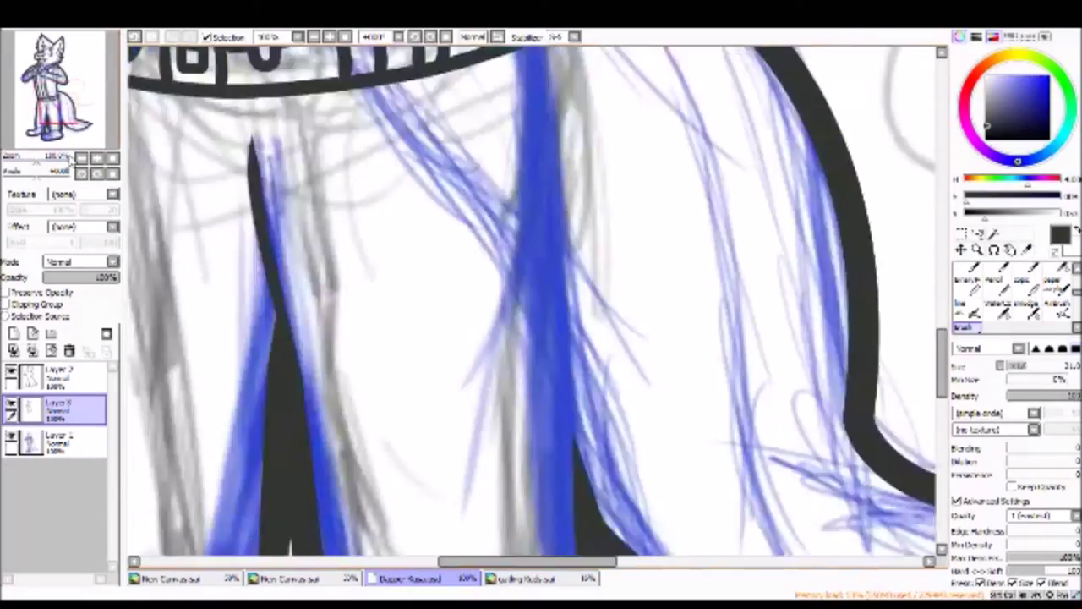
Step: Add a layer above the inner details and ink the right trouser leg's outer edge below the belt
key("ctrl+minus")
key("ctrl+plus")
key("ctrl+shift+n")
left_click_drag(447, 135, 475, 498)
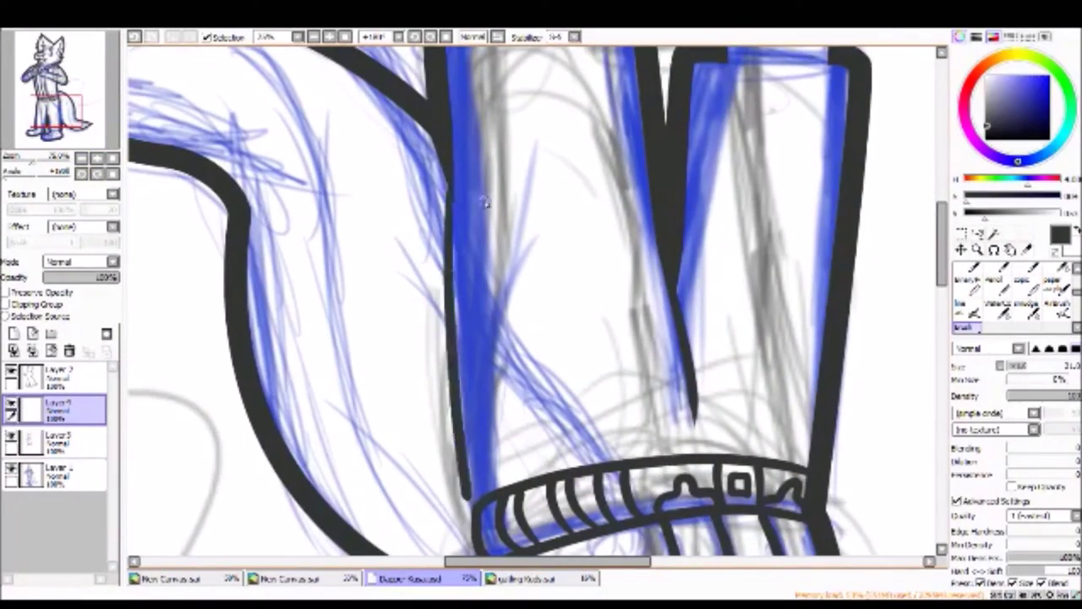
key("ctrl+z")
key("Home")
scroll(532, 304, "up", 5)
scroll(532, 304, "down", 5)
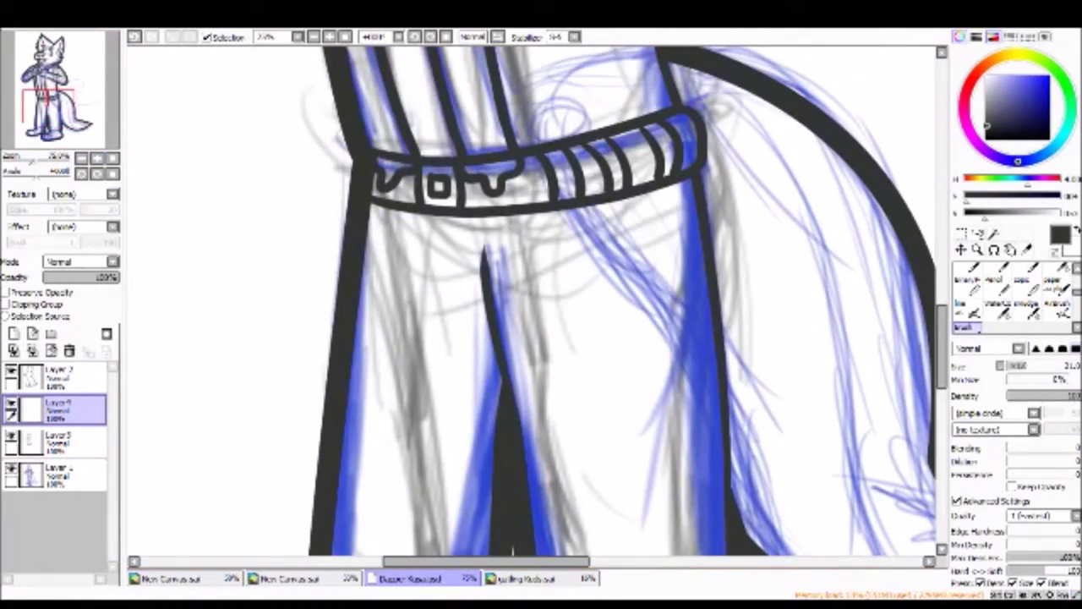
Step: Return to the inner detail layer and ink the slanted trouser pocket line from the belt to the leg's outer edge
key("ctrl+minus")
key("ctrl+minus")
key("ctrl+plus")
key("ctrl+plus")
key("e")
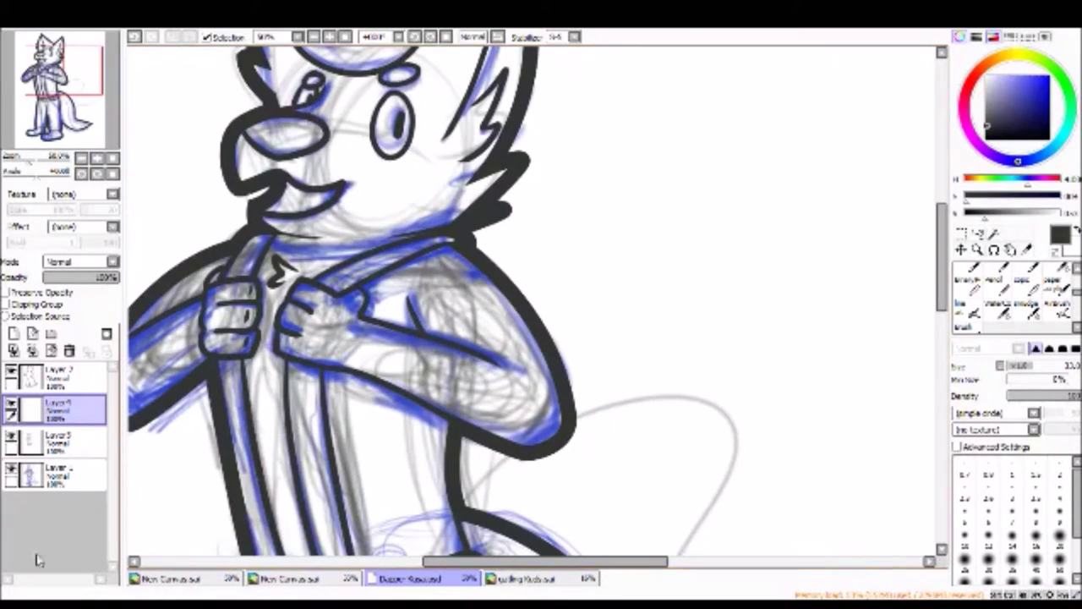
key("ctrl+minus")
key("ctrl+minus")
key("b")
left_click(55, 440)
key("ctrl+plus")
key("ctrl+plus")
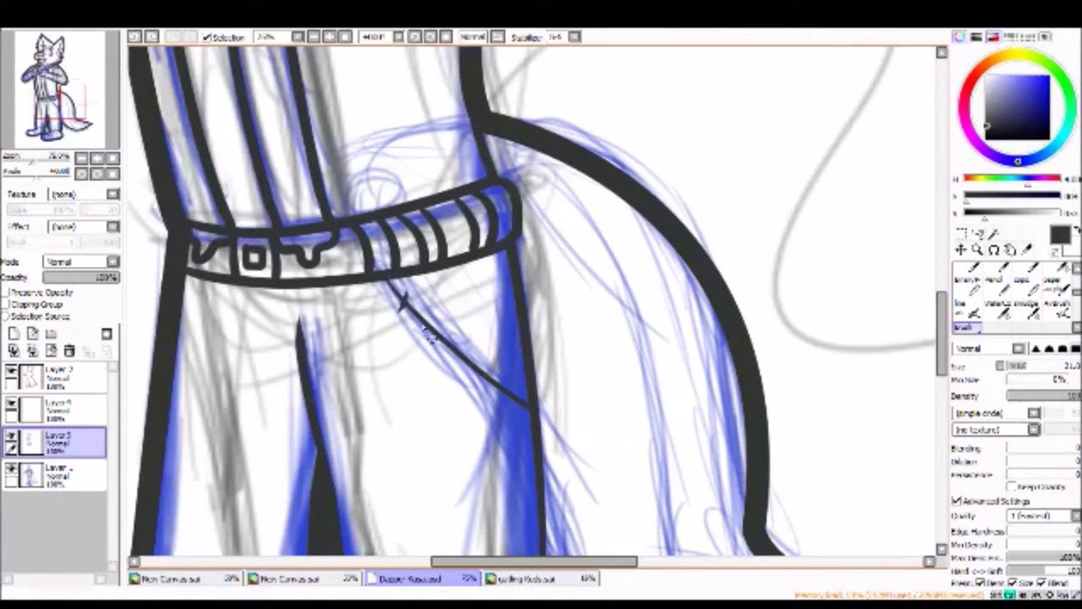
Step: Ink the trouser hems and the front shoe's toe cap, hide the sketch, and ink the back shoe's opening and sole line
scroll(398, 237, "down", 5)
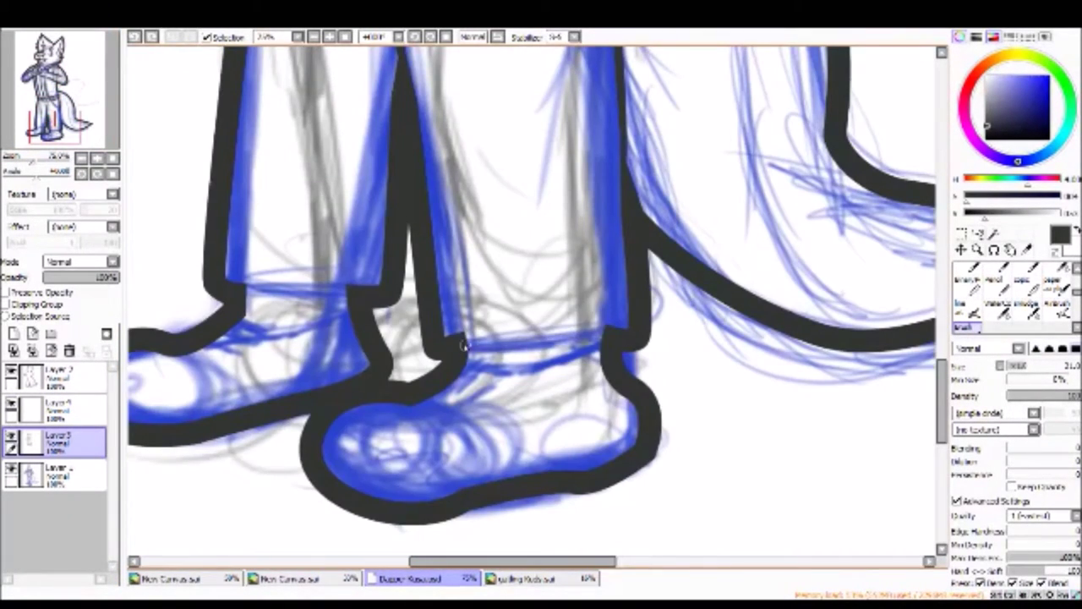
left_click_drag(414, 403, 461, 491)
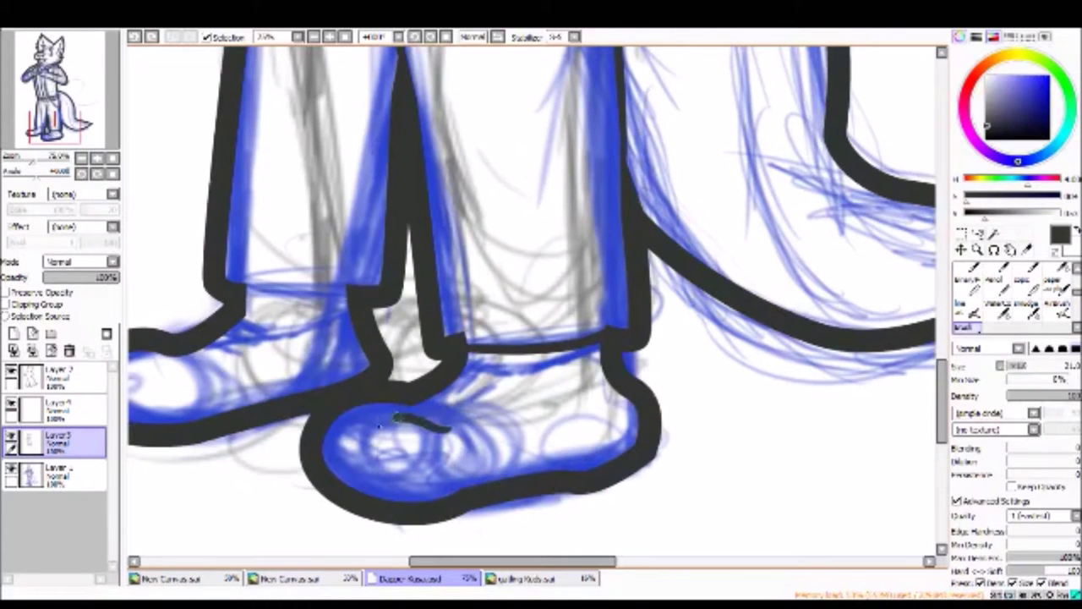
key("ctrl+z")
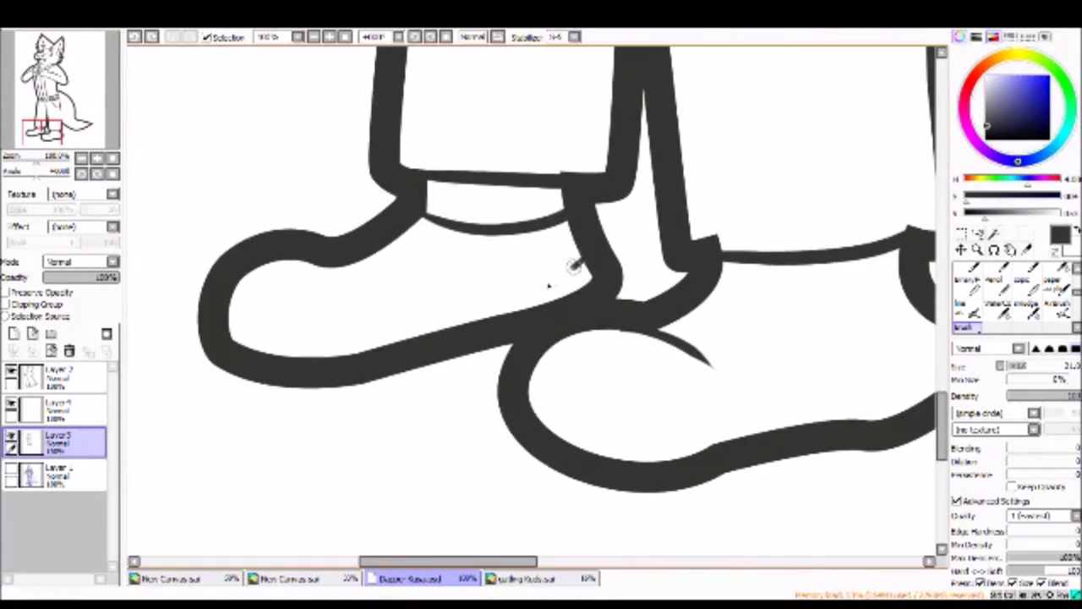
left_click_drag(254, 275, 567, 282)
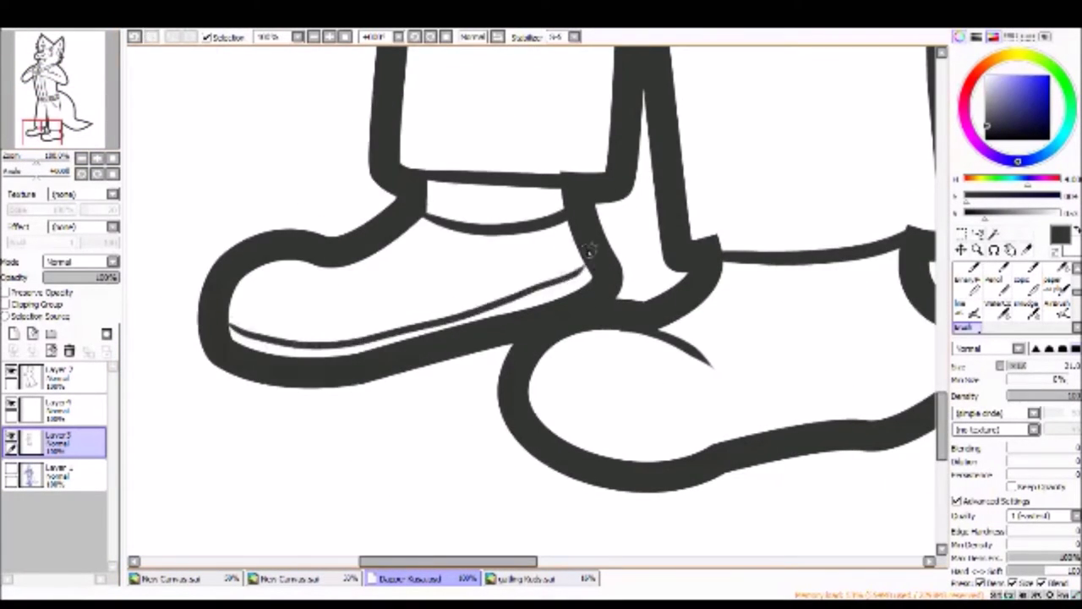
Step: Ink the front shoe's sole line and two crossed laces, and touch up the outline at its heel
left_click_drag(625, 258, 282, 293)
left_click_drag(405, 181, 455, 208)
left_click_drag(451, 188, 416, 211)
left_click_drag(388, 220, 429, 237)
left_click_drag(422, 219, 387, 242)
mouse_move(602, 222)
left_mouse_down()
mouse_move(610, 315)
mouse_move(630, 291)
left_mouse_up()
key("a")
key("b")
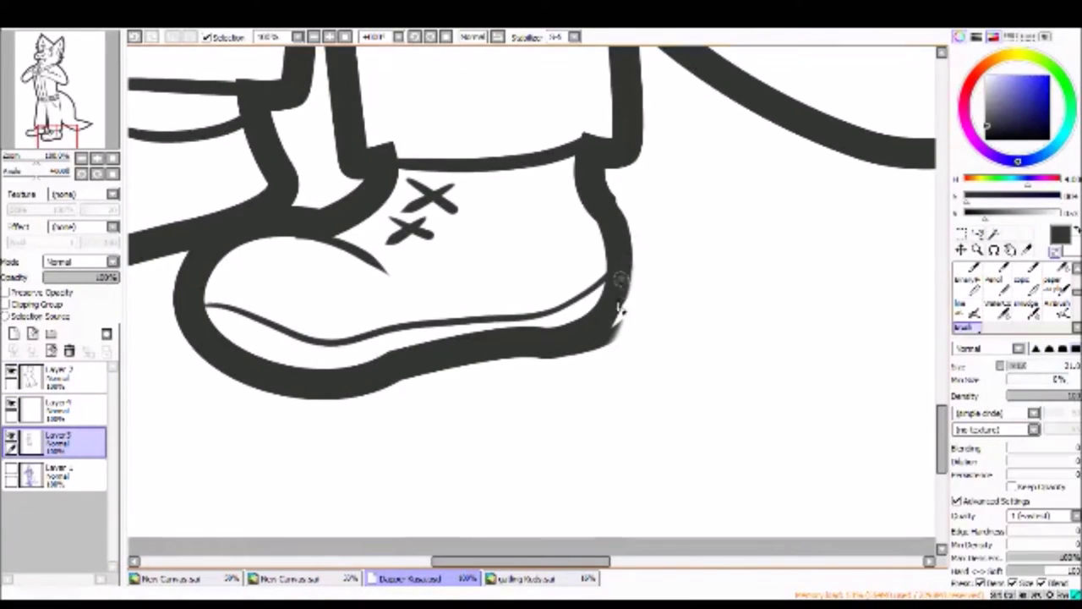
Step: Return to the inner detail layer and ink the outer curve of the left eye above the nose
left_click(51, 409)
left_click(51, 375)
scroll(626, 279, "up", 3)
left_click_drag(437, 270, 386, 394)
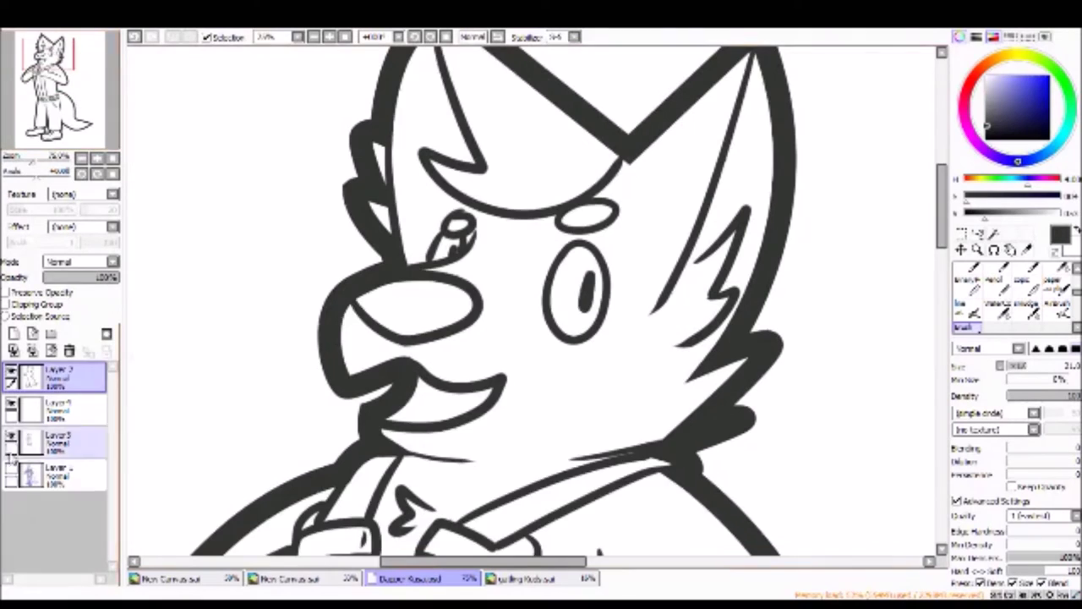
left_click(51, 443)
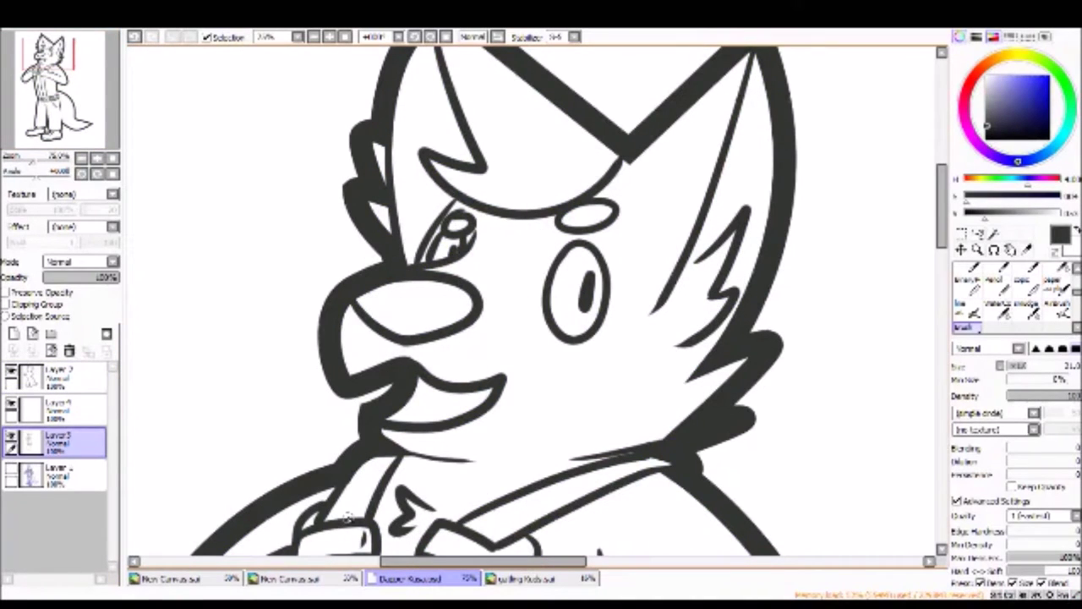
Step: Ink the crossed laces on the back shoe to match the front shoe
scroll(346, 516, "down", 10)
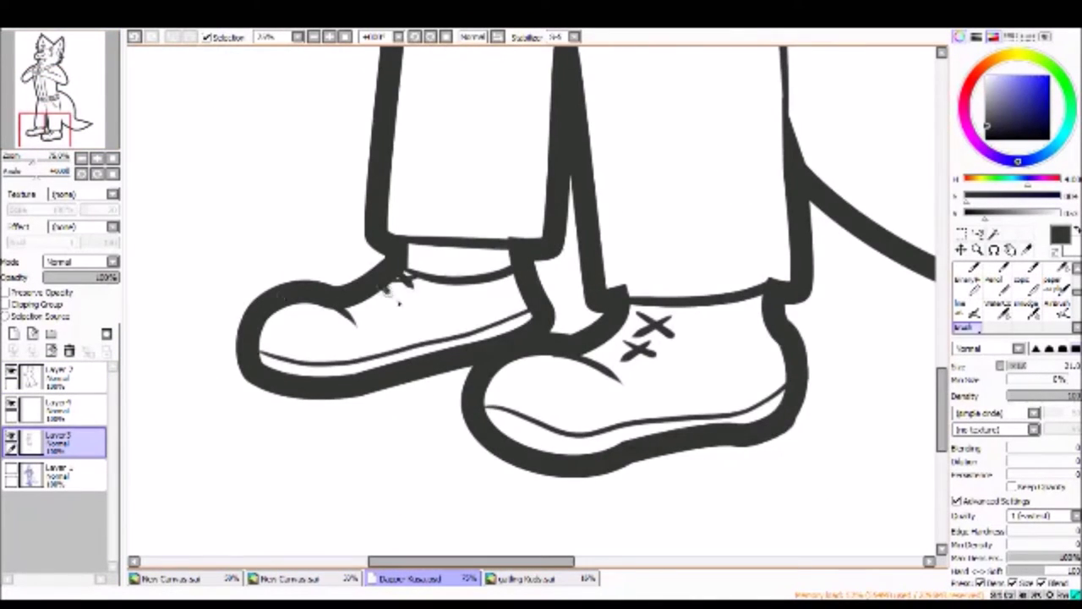
scroll(501, 332, "right", 5)
scroll(402, 303, "down", 5)
scroll(363, 532, "up", 4)
scroll(362, 533, "down", 4)
Step: Select the character's silhouette, fill it with green on a new layer beneath the line art, and preserve that layer's opacity
left_click(13, 333)
left_click(507, 338)
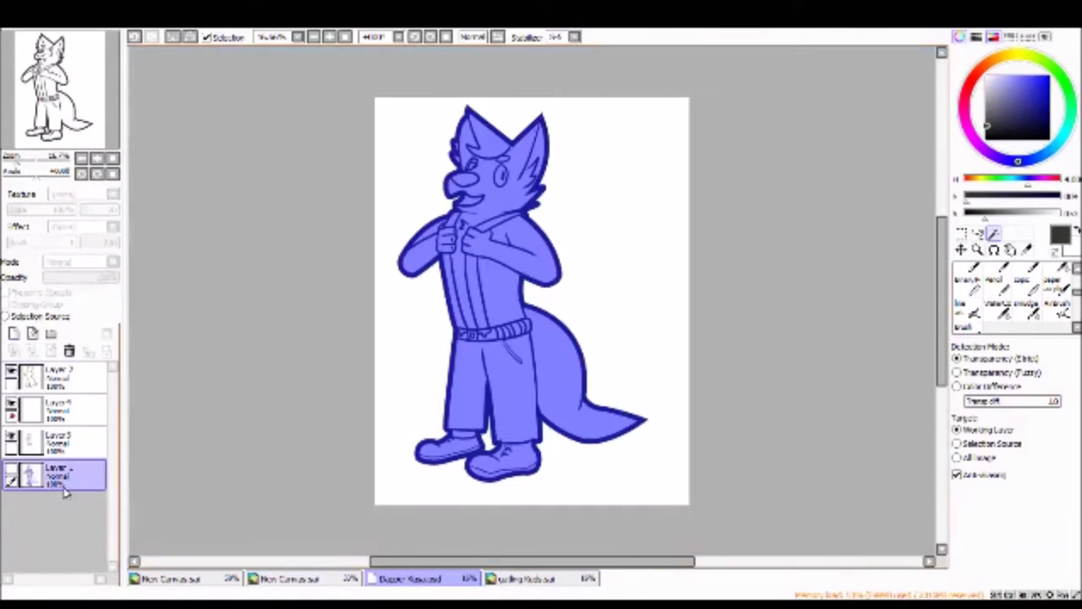
left_click(5, 292)
left_click(1025, 85)
left_click(507, 338)
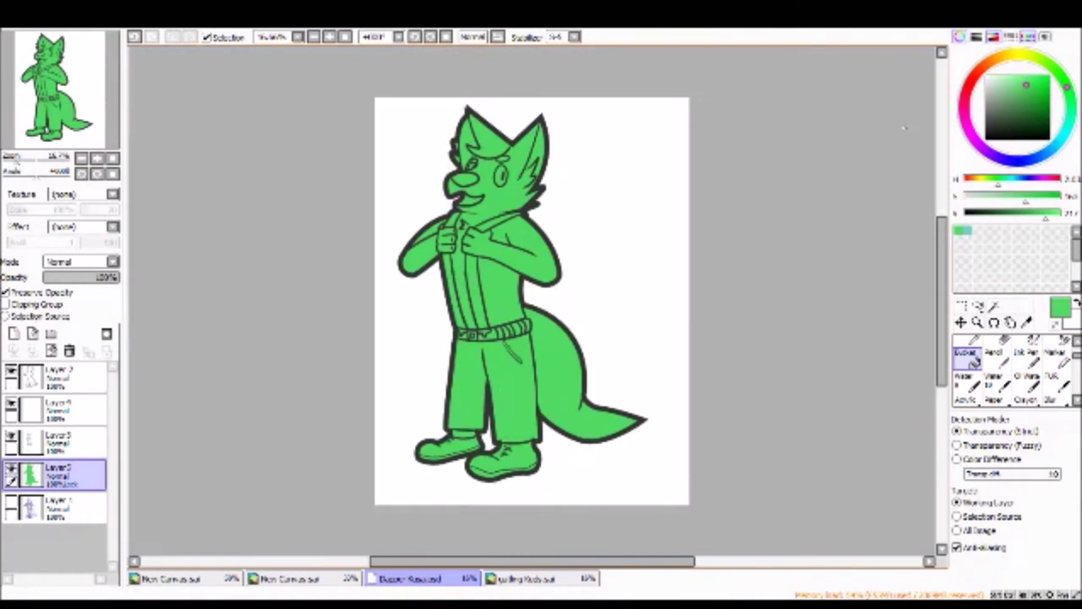
Step: Add a layer clipped to the green fill and brush darker green shading over the face, body, trousers and tail
left_click(14, 333)
left_click(5, 303)
left_click(965, 311)
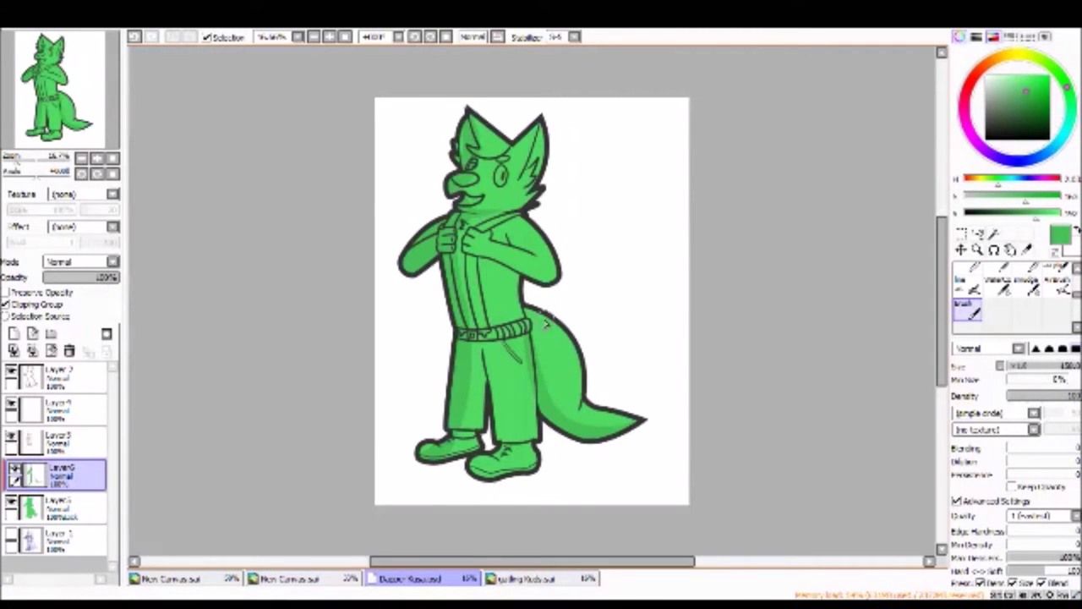
scroll(545, 321, "up", 3)
scroll(545, 321, "down", 1)
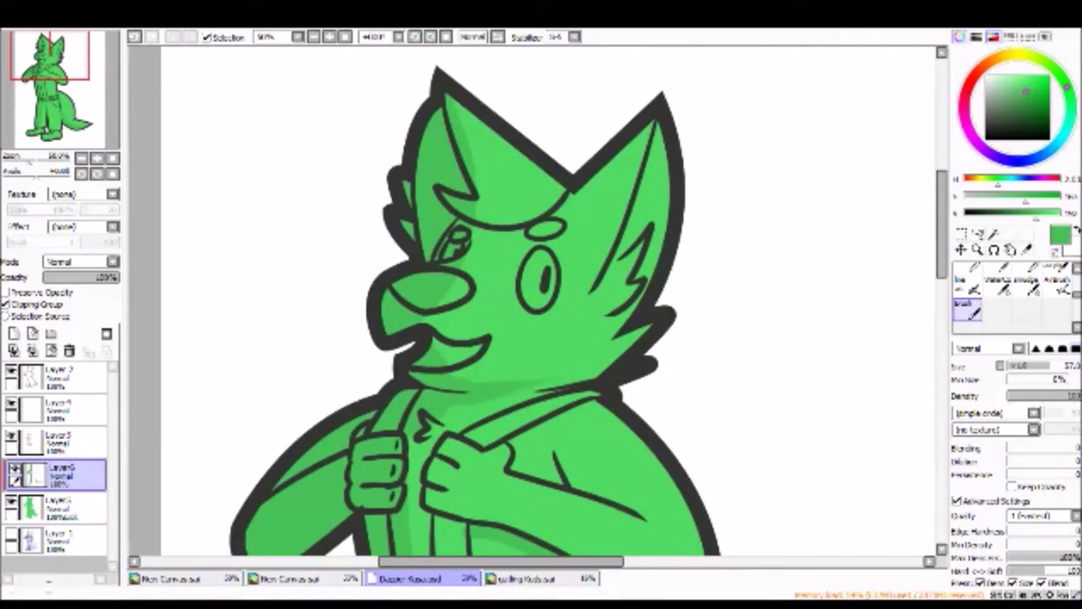
scroll(541, 304, "down", 3)
Step: Add another clipped layer and paint the forehead fur and the right ear's inner fur teal
left_click(13, 333)
left_click(1059, 309)
scroll(541, 304, "up", 3)
mouse_move(473, 169)
left_mouse_down()
mouse_move(541, 220)
mouse_move(446, 291)
mouse_move(572, 311)
left_mouse_up()
Step: Paint thin teal highlights along the edges of both arms, the torso and the tail
scroll(541, 304, "down", 1)
left_click_drag(507, 195, 473, 398)
left_click_drag(499, 351, 473, 457)
mouse_move(592, 474)
left_mouse_down()
mouse_move(608, 338)
mouse_move(592, 102)
left_mouse_up()
left_click_drag(438, 173, 663, 391)
left_click_drag(451, 85, 466, 313)
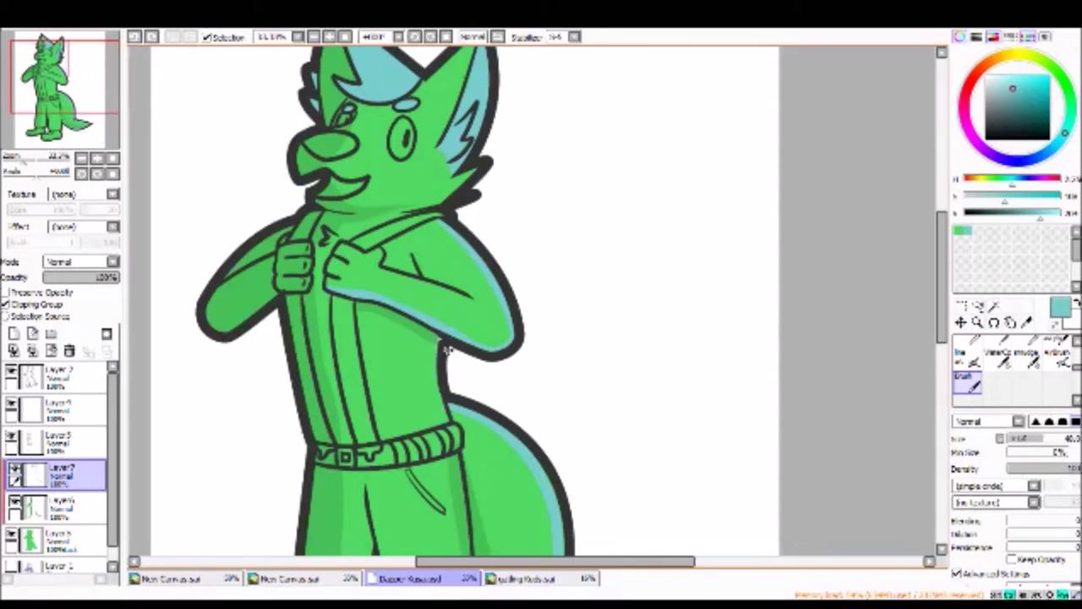
left_click_drag(287, 224, 211, 325)
scroll(836, 200, "down", 2)
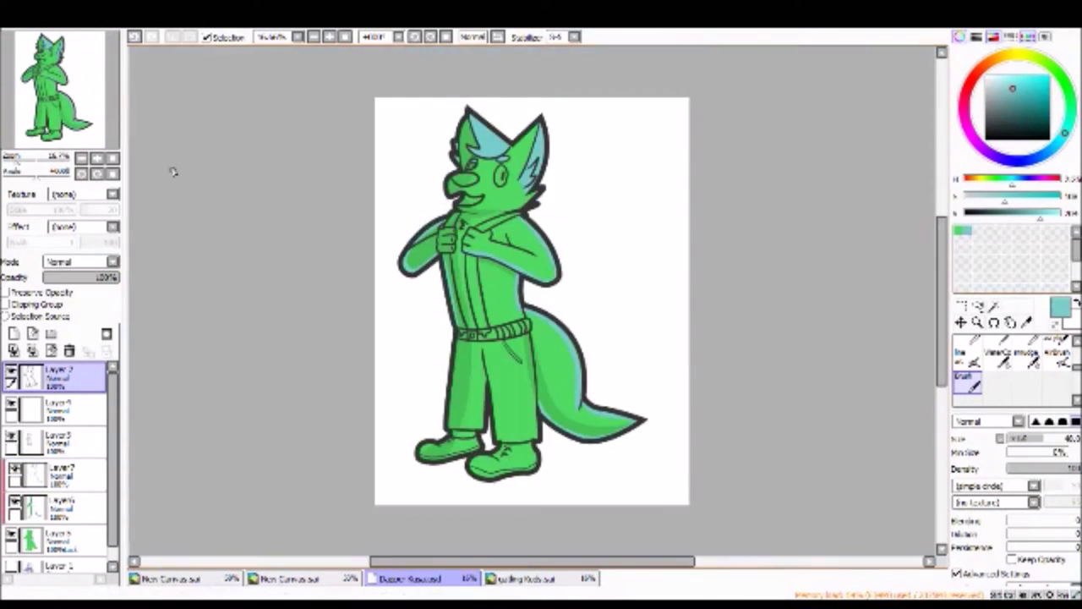
Step: Add a teal highlight along the muzzle's front edge on the teal layer
scroll(836, 200, "up", 2)
left_click(59, 507)
left_click(84, 127)
left_click(113, 157)
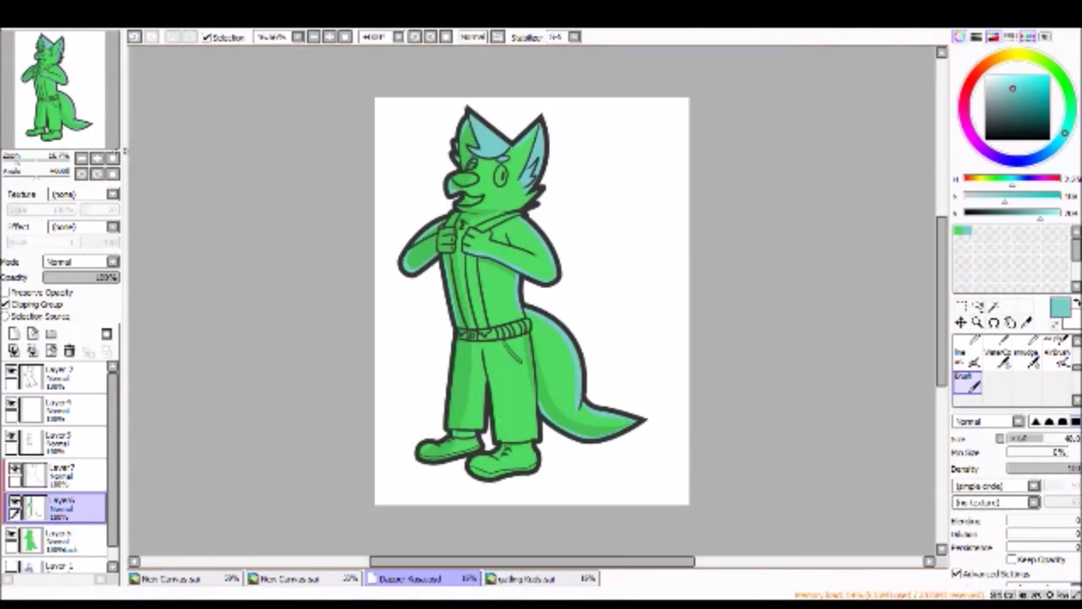
key("ctrl+plus")
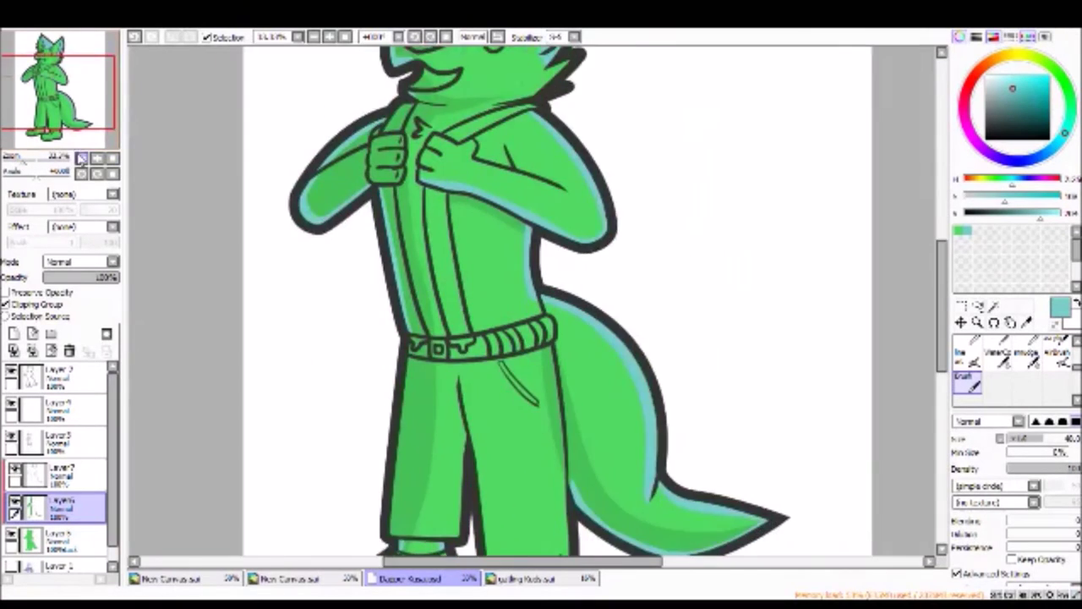
key("ctrl+plus")
scroll(541, 304, "up", 3)
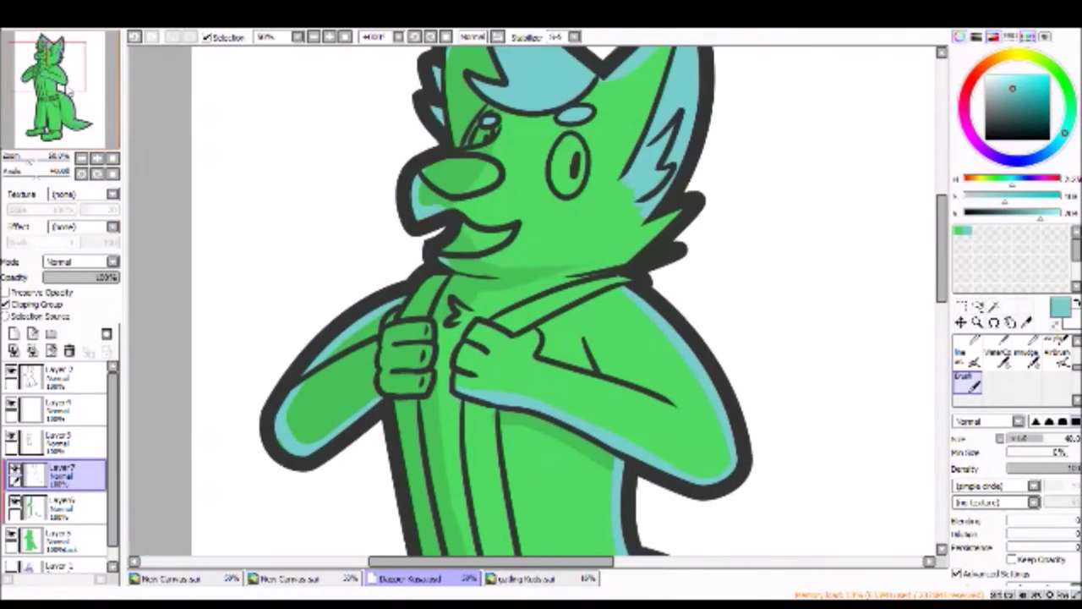
key("ctrl+minus")
key("ctrl+plus")
Step: Paint the suspenders purple on a new clipped layer, from the shoulders down to the belt
left_click(99, 159)
key("ctrl+plus")
key("ctrl+plus")
left_click_drag(565, 177, 746, 98)
left_click_drag(452, 122, 401, 169)
scroll(541, 305, "down", 3)
left_click_drag(418, 262, 457, 444)
mouse_move(541, 448)
left_mouse_down()
mouse_move(503, 135)
mouse_move(565, 235)
left_mouse_up()
Step: Paint both trouser legs dark pink from the belt down to the hems on the clothing layer
key("ctrl+minus")
mouse_move(397, 325)
left_mouse_down()
mouse_move(456, 372)
mouse_move(499, 253)
mouse_move(541, 365)
mouse_move(511, 254)
mouse_move(541, 355)
left_mouse_up()
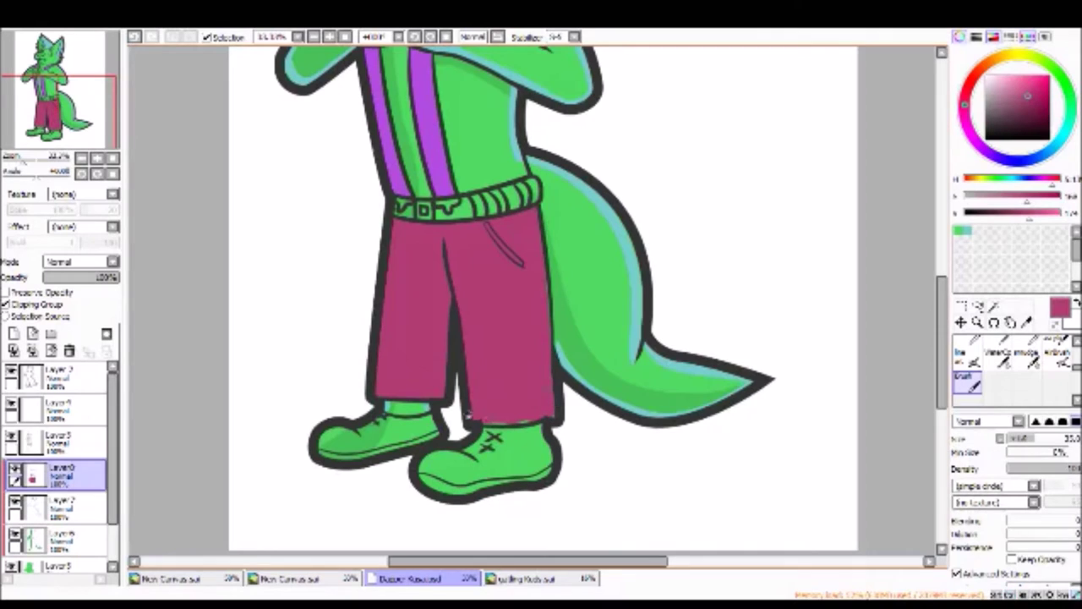
left_click(58, 438)
left_click(639, 255, "alt")
left_click(57, 473)
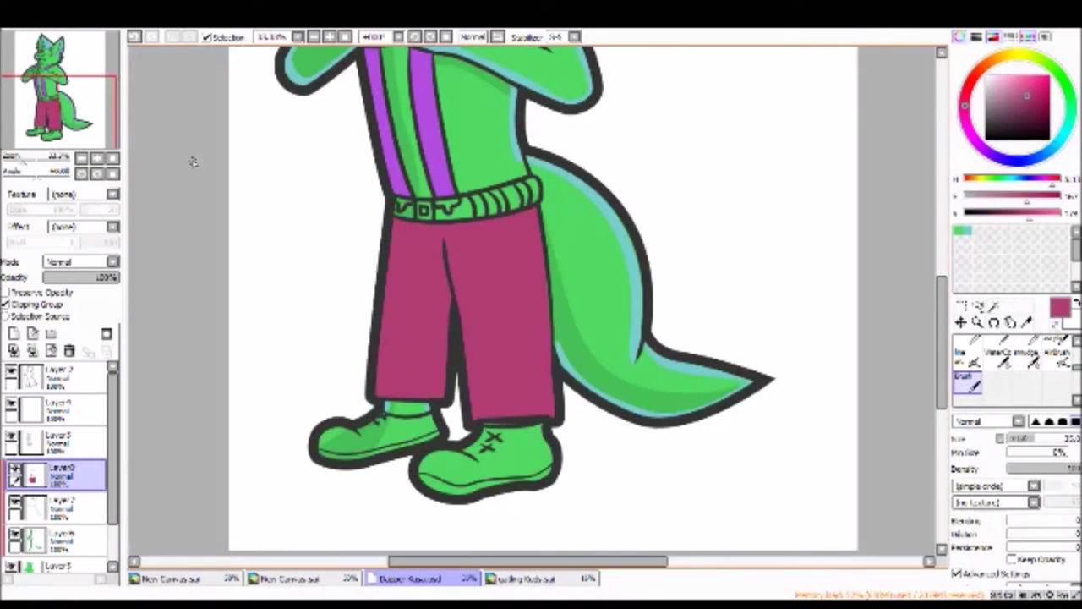
Step: Move the body shading layer above the clothing layers in the clipping group
scroll(541, 305, "up", 5)
scroll(899, 433, "down", 5)
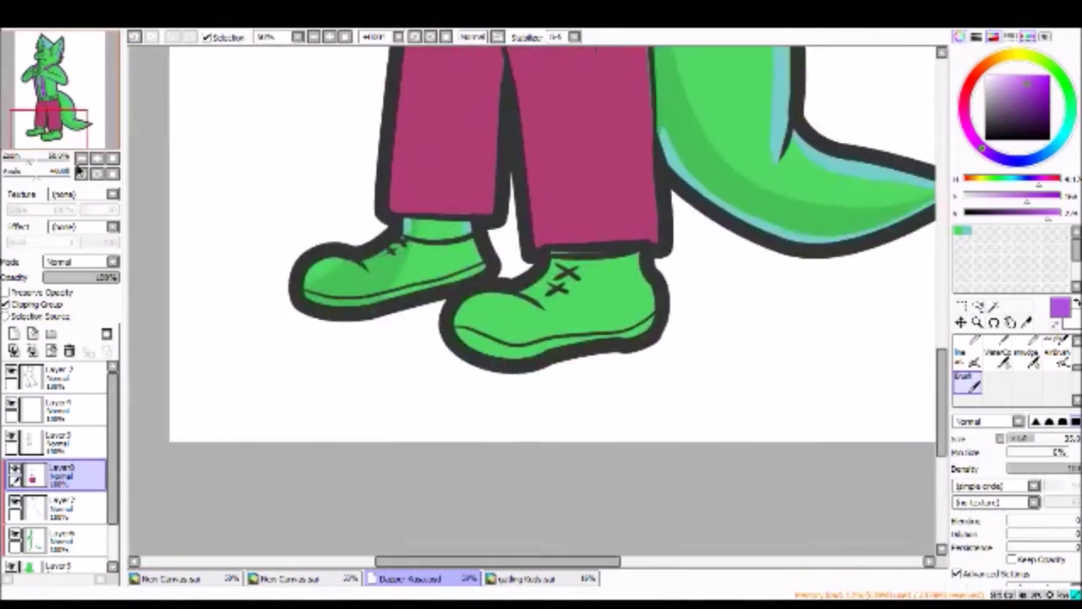
key("ctrl+minus")
left_click(58, 539)
left_click(18, 305)
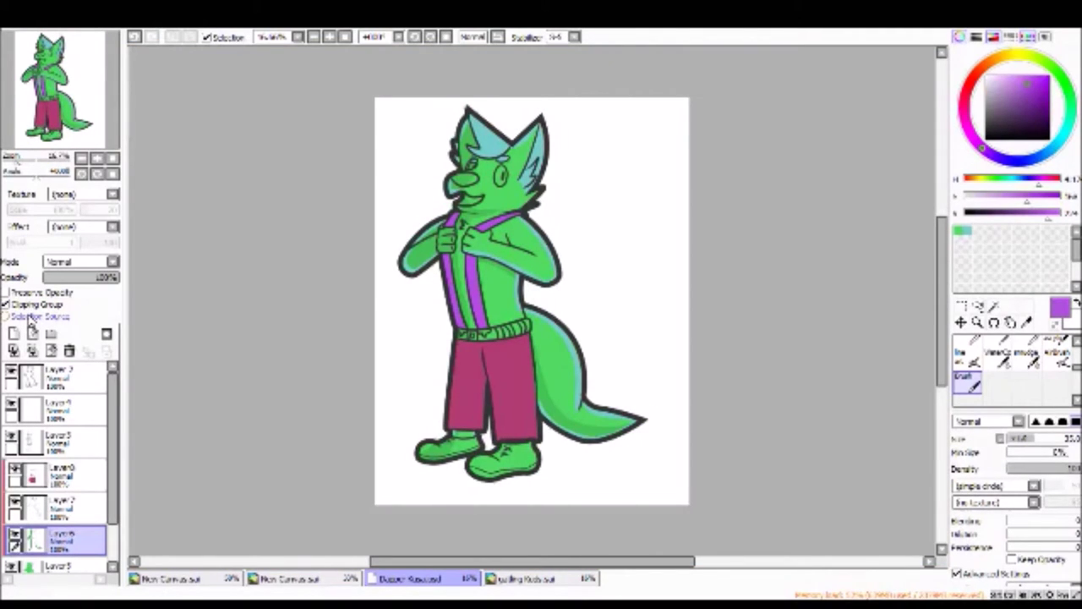
key("ctrl+plus")
key("ctrl+minus")
mouse_move(463, 135)
left_mouse_down()
mouse_move(440, 279)
mouse_move(484, 114)
left_mouse_up()
left_click(57, 474)
Step: Set the shading layer to Multiply with its opacity preserved and repaint its shadows grey
scroll(81, 261, "down", 3)
left_click(85, 277)
left_click_drag(144, 294, 146, 296)
scroll(80, 261, "down", 2)
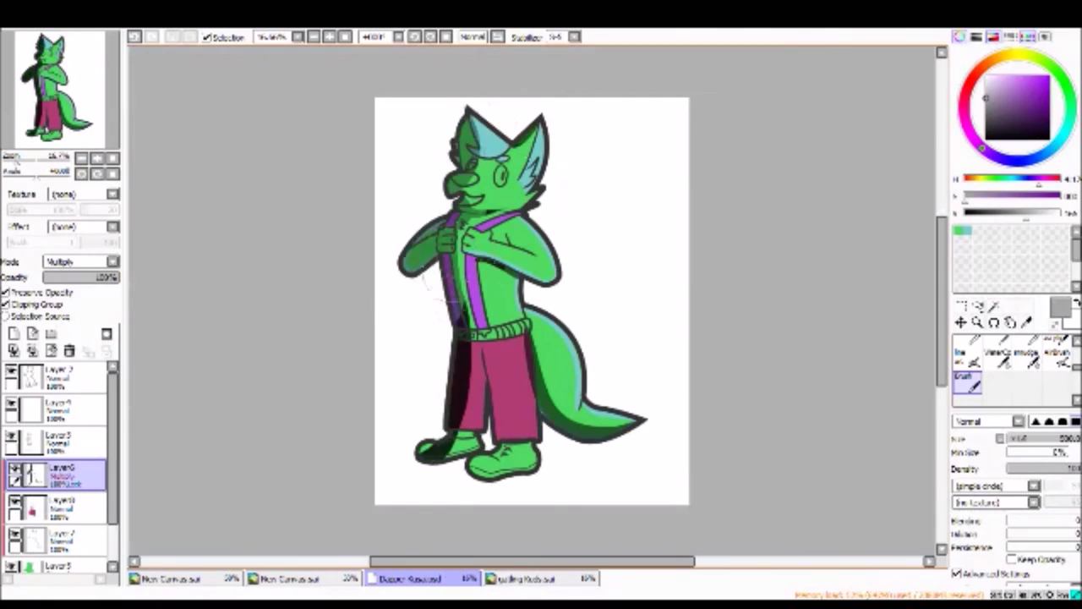
Step: Touch up the dark pink fill along the trousers' outer edge on the clothing layer
left_click(97, 159)
left_click(59, 507)
left_click(517, 305, "alt")
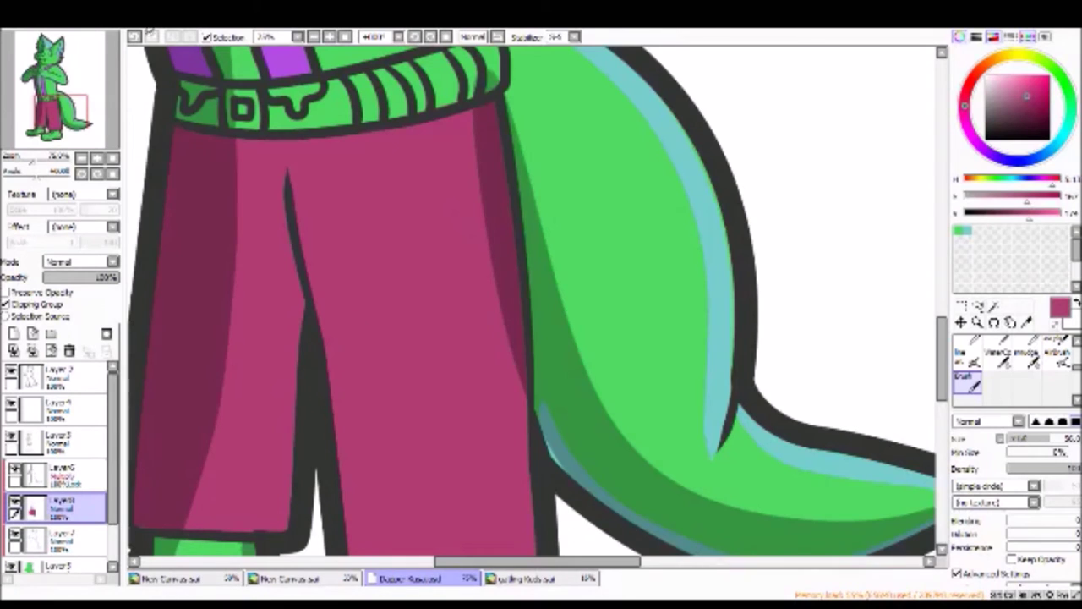
left_click(80, 158)
left_click(52, 53)
Step: Paint the eyes white on a new clipped layer, with light grey shading across their upper part
left_click(97, 158)
left_click(59, 474)
mouse_move(422, 267)
left_mouse_down()
mouse_move(562, 190)
mouse_move(552, 207)
left_mouse_up()
left_click(97, 159)
left_click(59, 508)
left_click(524, 182, "alt")
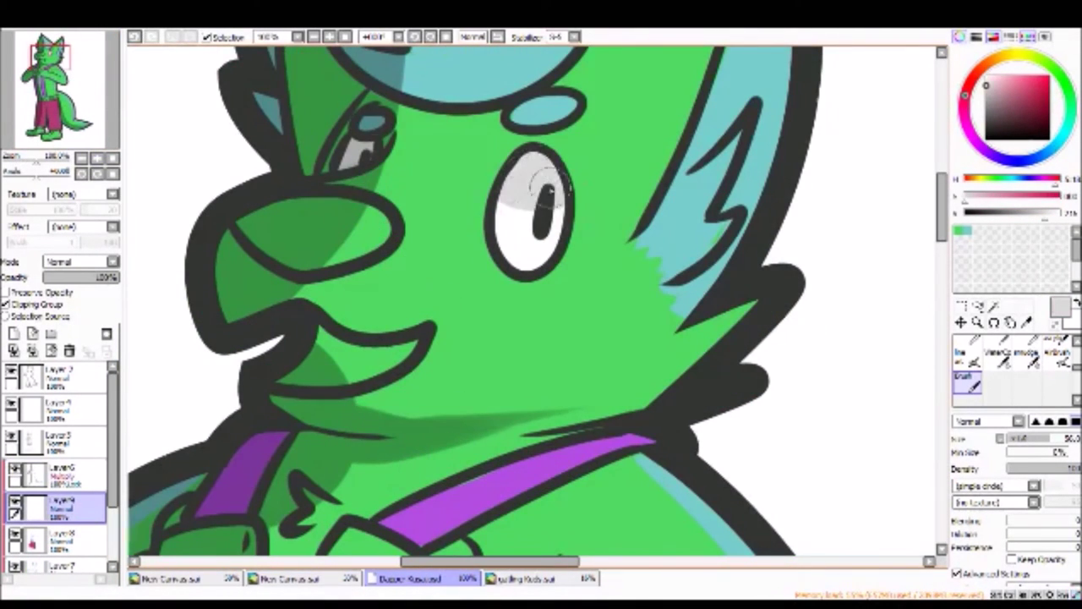
Step: Paint the nose black and fill the open mouth with pink
left_click(80, 158)
left_click(965, 195)
left_click_drag(321, 292, 405, 313)
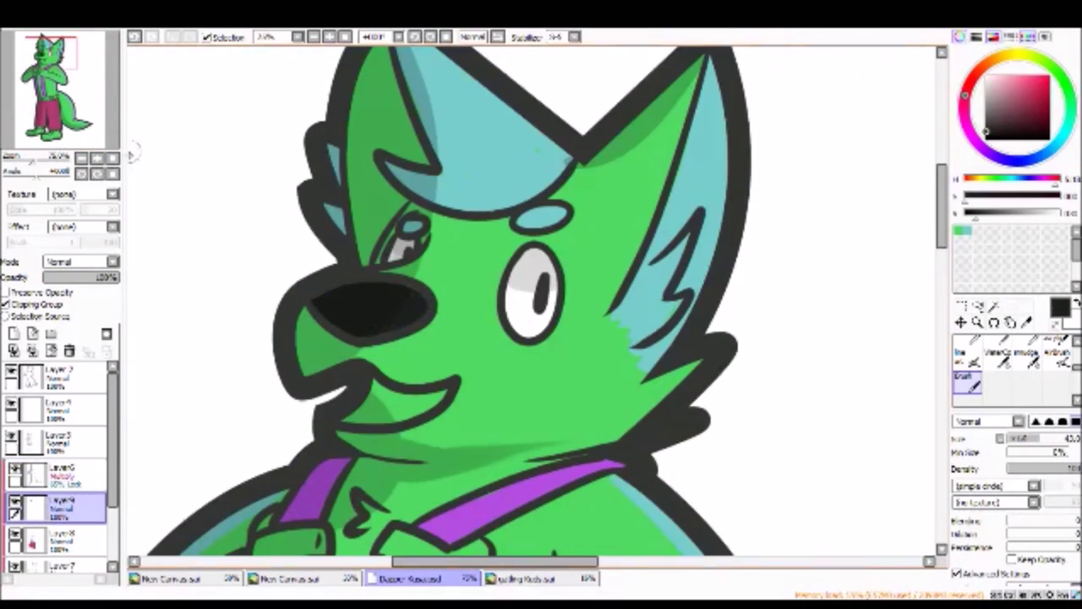
left_click(97, 159)
left_click_drag(275, 237, 234, 242)
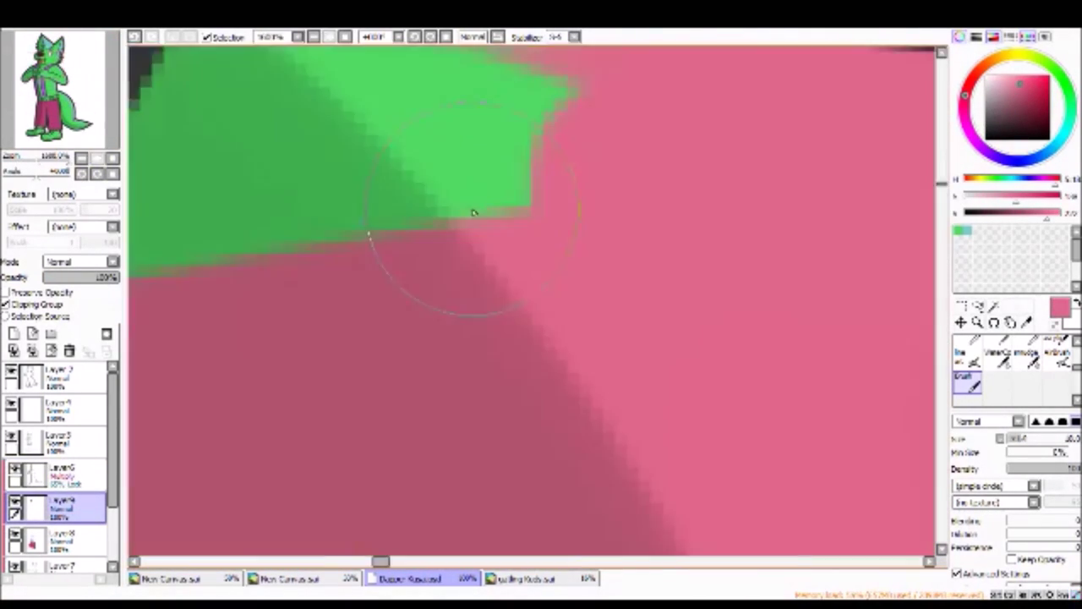
Step: Paint the belt light grey and both shoes brown on the same clipped layer
left_click(95, 160)
left_click(95, 160)
left_click_drag(278, 249, 457, 245)
left_click_drag(524, 228, 601, 195)
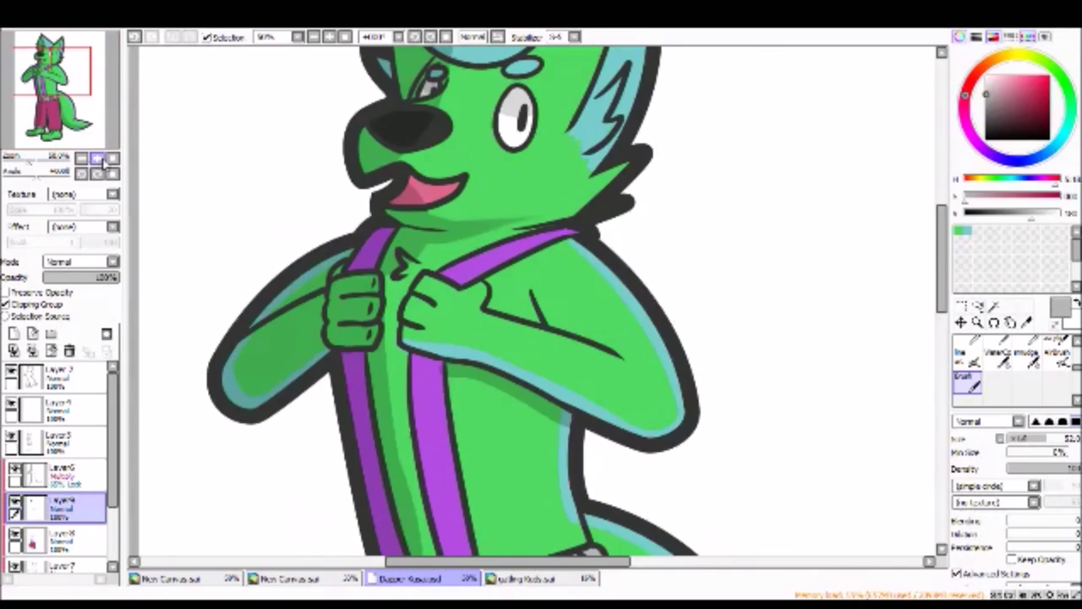
left_click(515, 339)
left_click(347, 300)
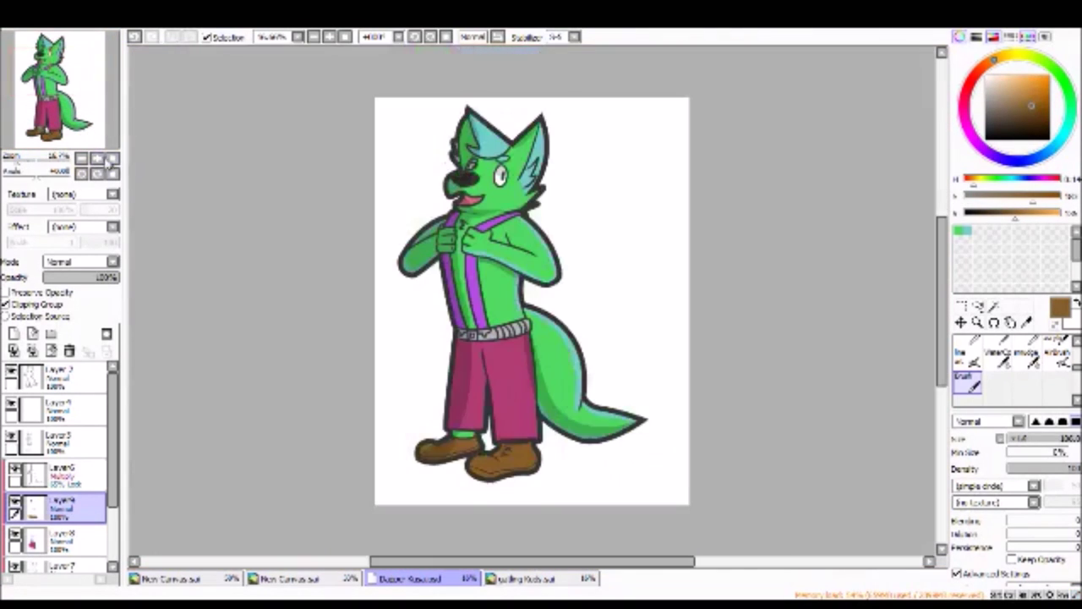
Step: Trim the canvas closer around the character and handwrite the signature with the date 08/26/15 beside the head on the line-art layer
key("ctrl+t")
key("Return")
left_click(60, 374)
left_click_drag(452, 182, 583, 237)
mouse_move(461, 253)
left_mouse_down()
mouse_move(583, 355)
mouse_move(676, 364)
left_mouse_up()
left_click(97, 169)
left_click(23, 31)
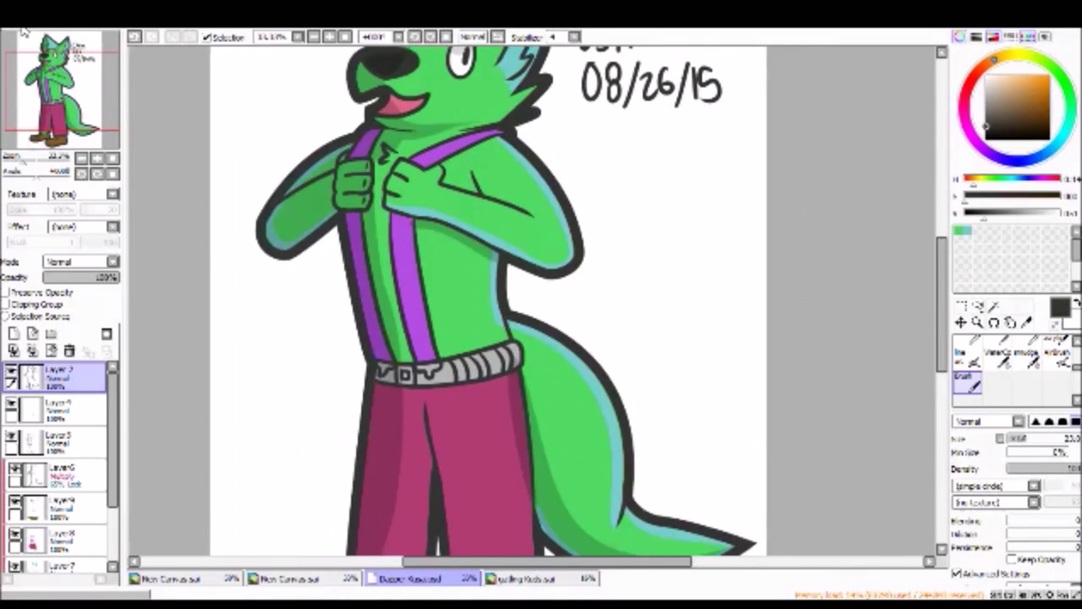